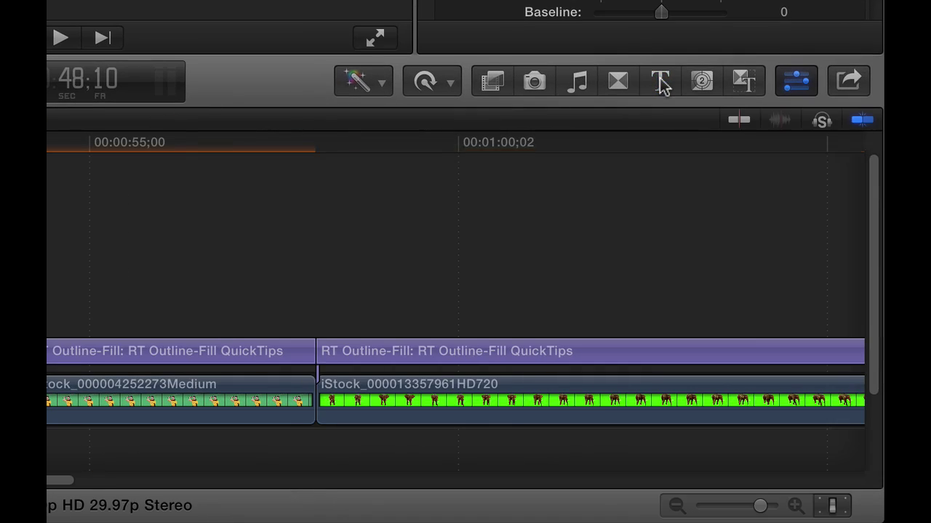
Step: Show the Ripple Tools title collection with its 12 titles in the Titles browser
click(660, 81)
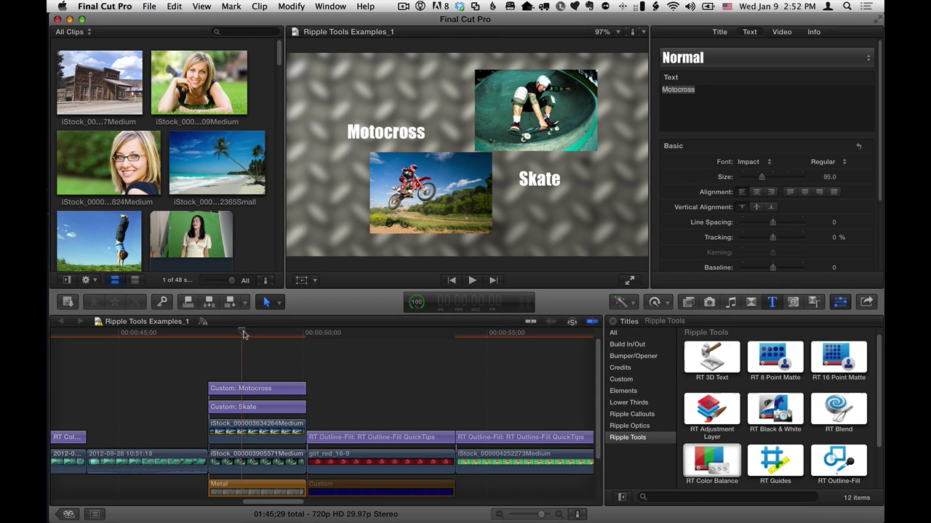
click(245, 334)
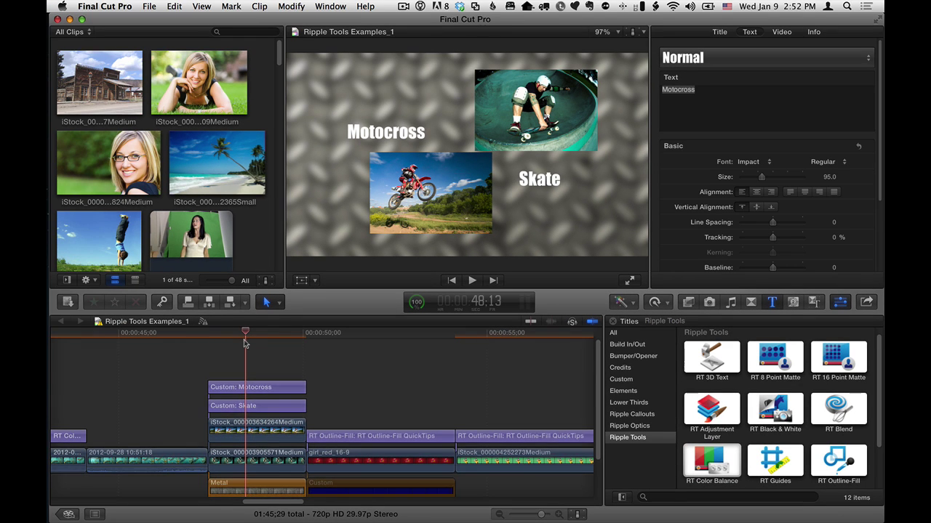
click(252, 456)
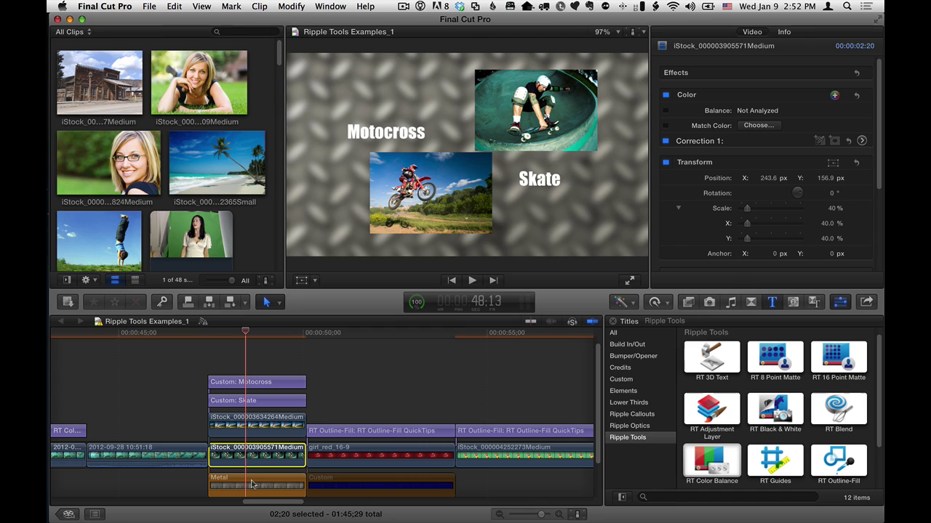
click(252, 485)
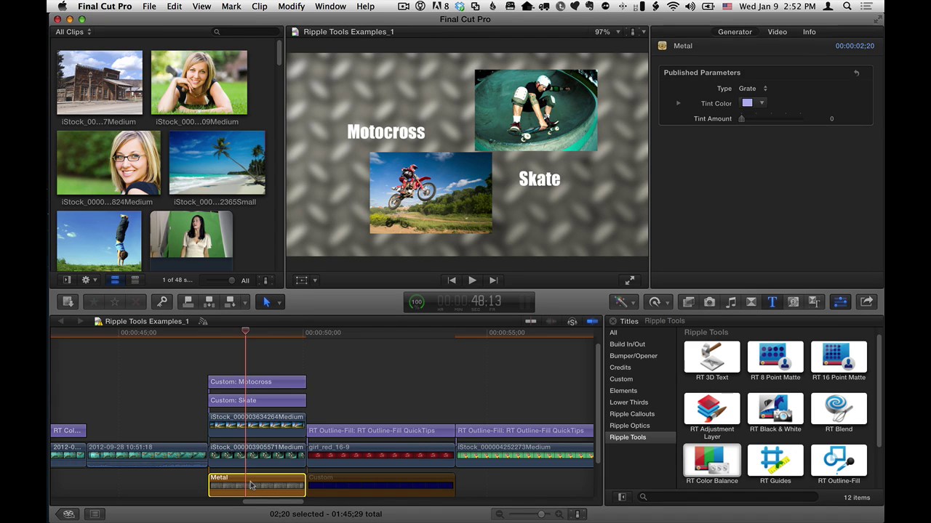
click(249, 427)
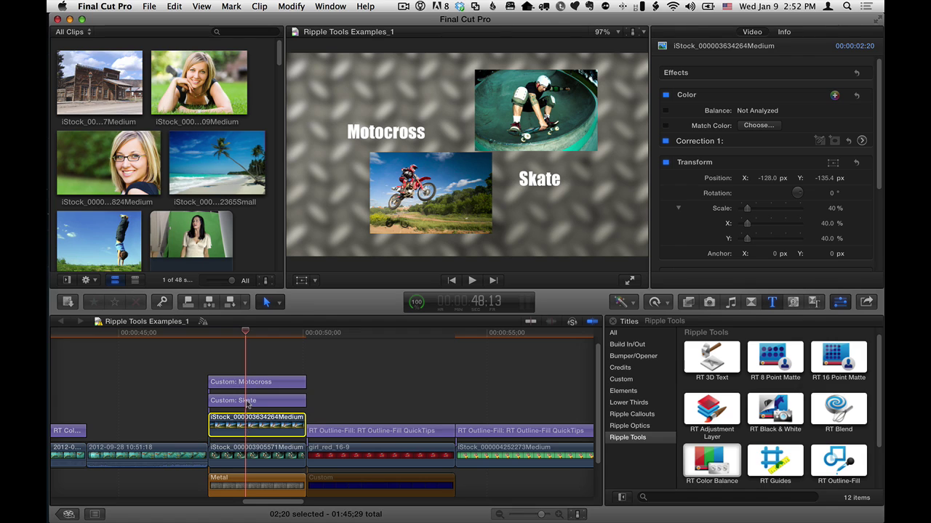
click(247, 402)
click(250, 385)
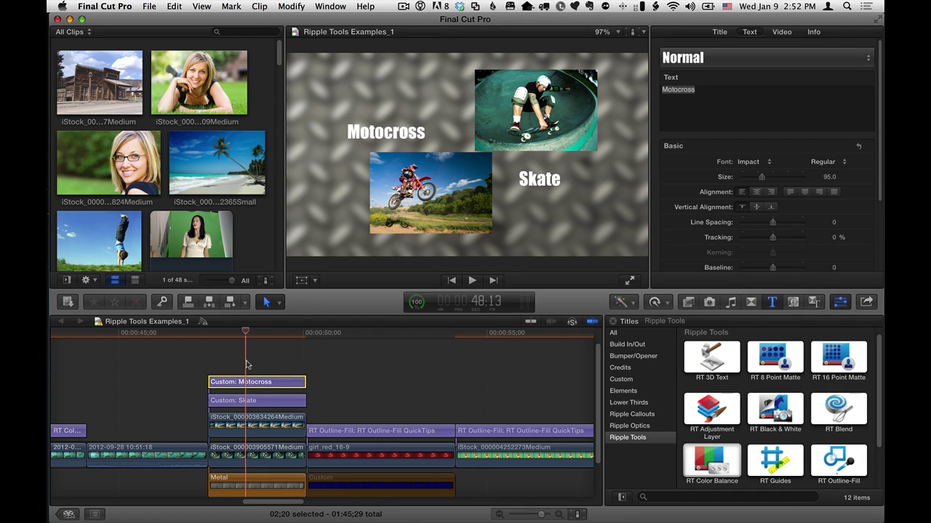
click(246, 365)
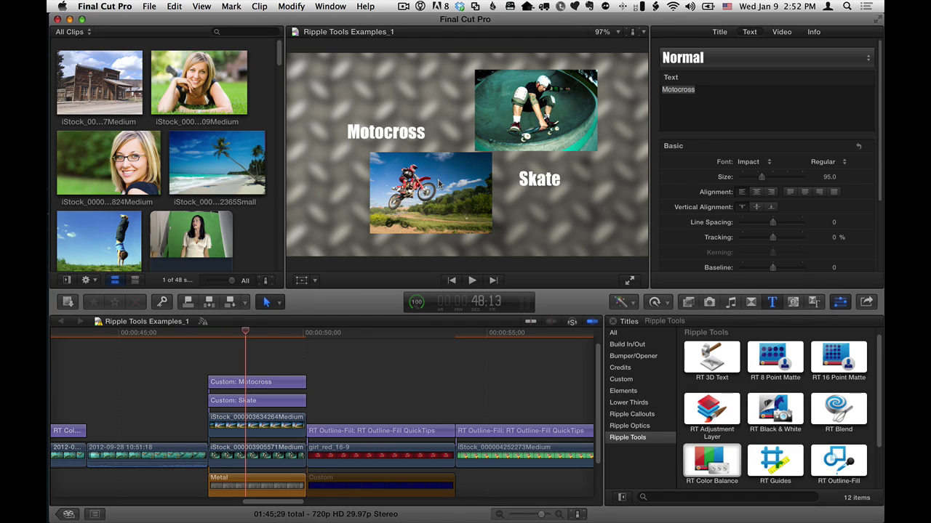
Step: Connect the RT Guides title above the skate clip and select the new guides clip
click(255, 332)
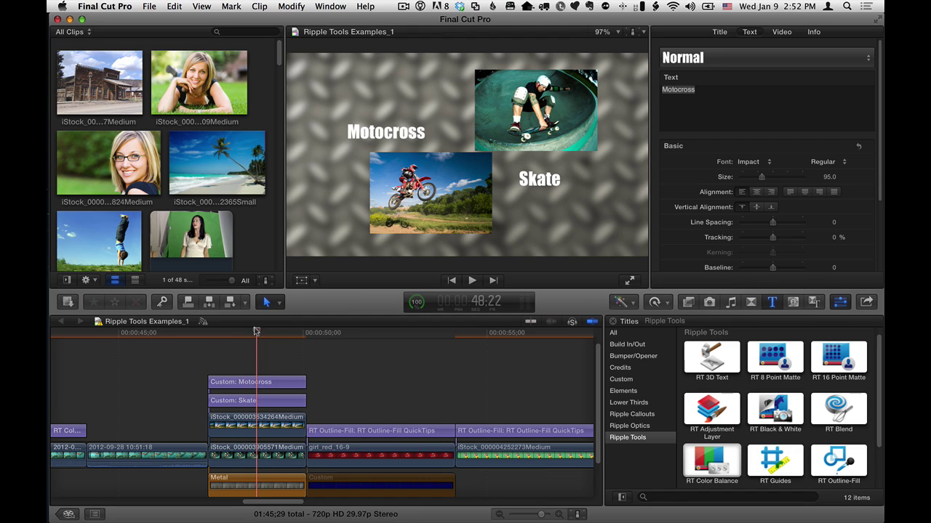
key(c)
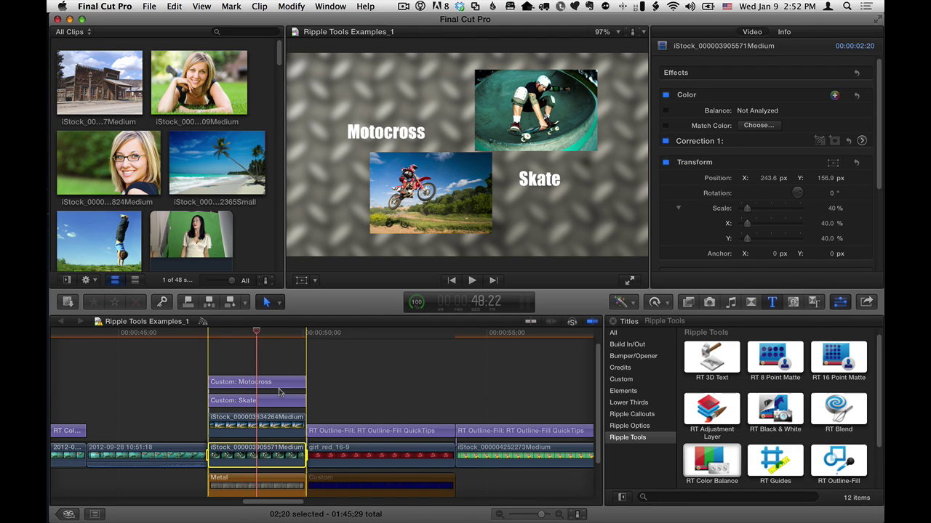
click(782, 458)
key(q)
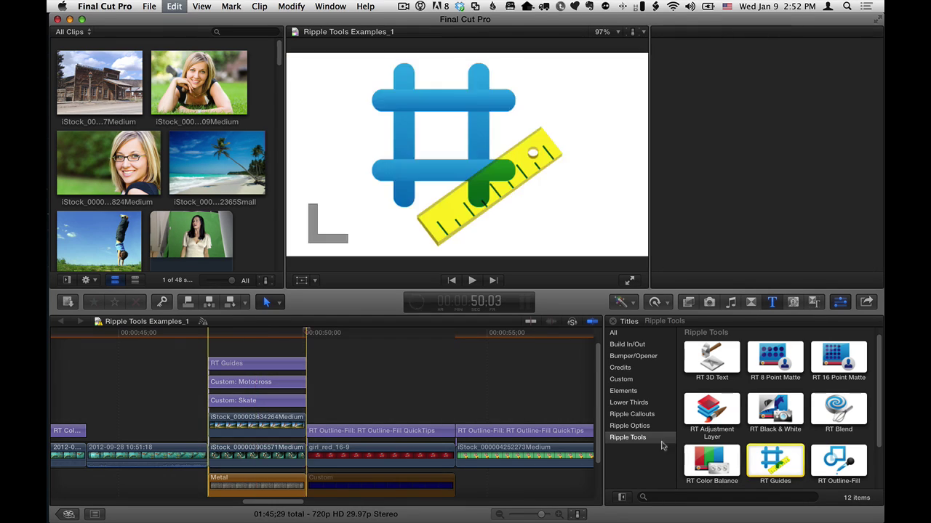
click(254, 332)
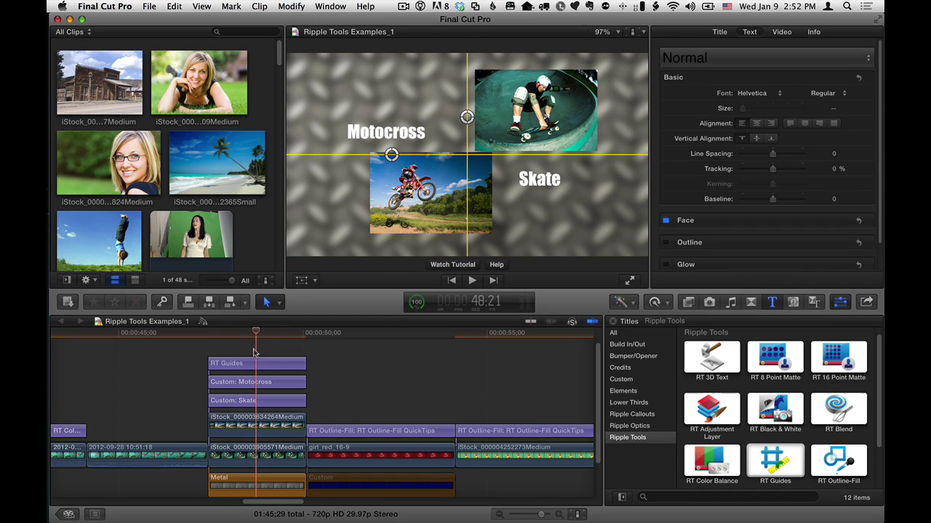
click(254, 364)
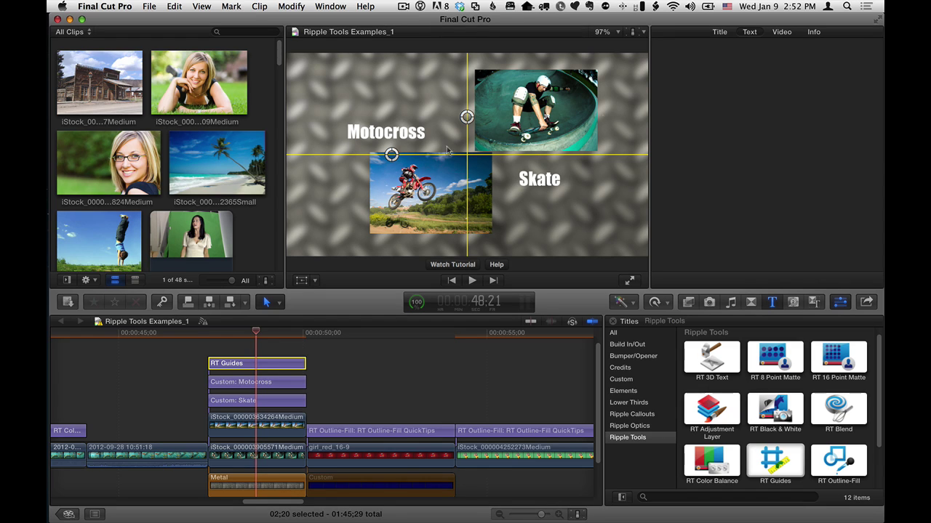
Step: Show the RT Guides parameters in the Title inspector, toggling QuickTips on and back off
click(719, 32)
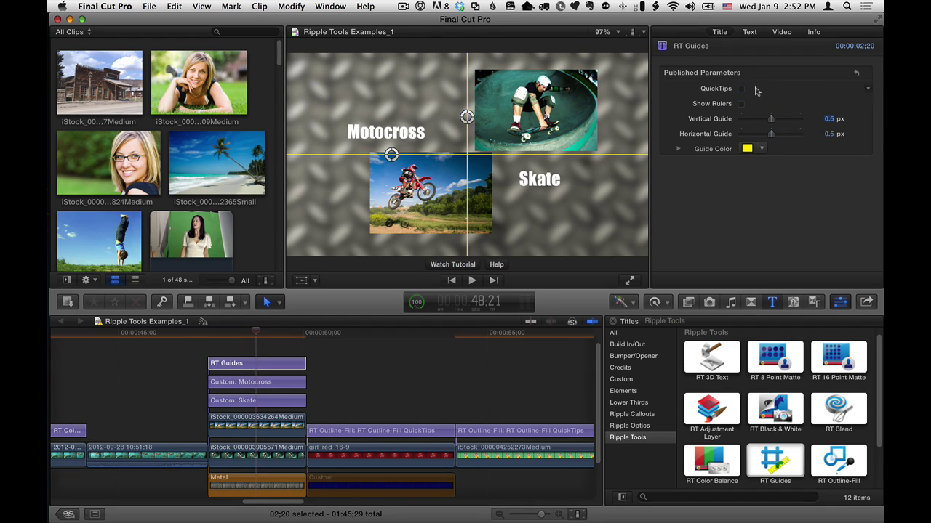
click(740, 89)
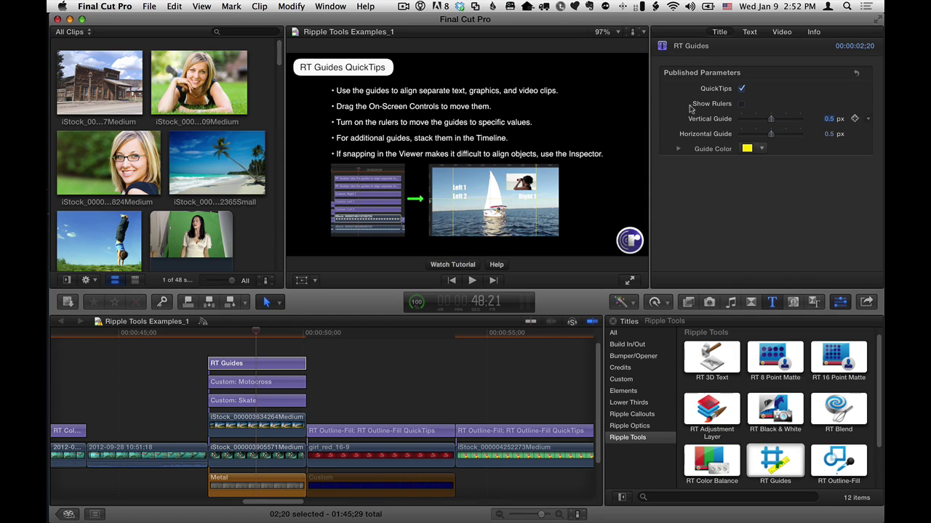
click(741, 88)
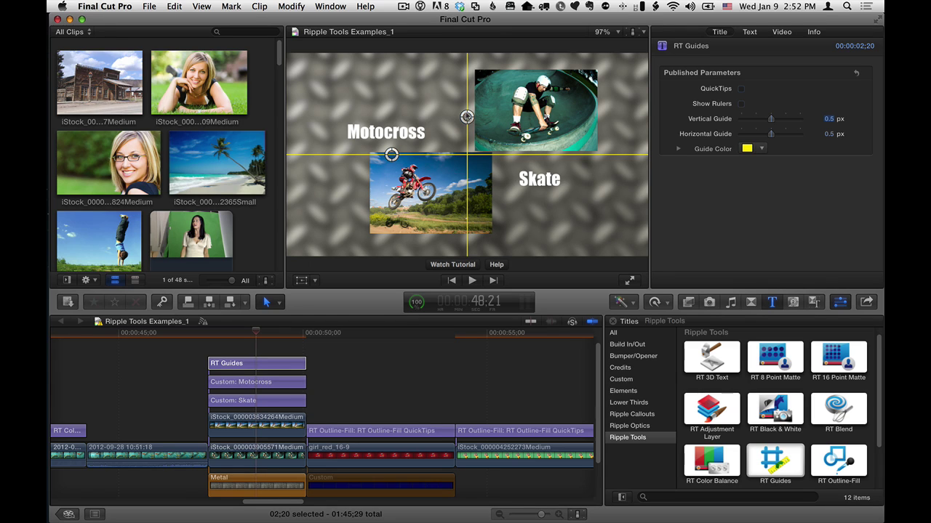
Step: Drag the yellow guides to the lower right: Vertical Guide 0.83, Horizontal Guide 0.2
drag(466, 116, 582, 144)
drag(391, 154, 619, 216)
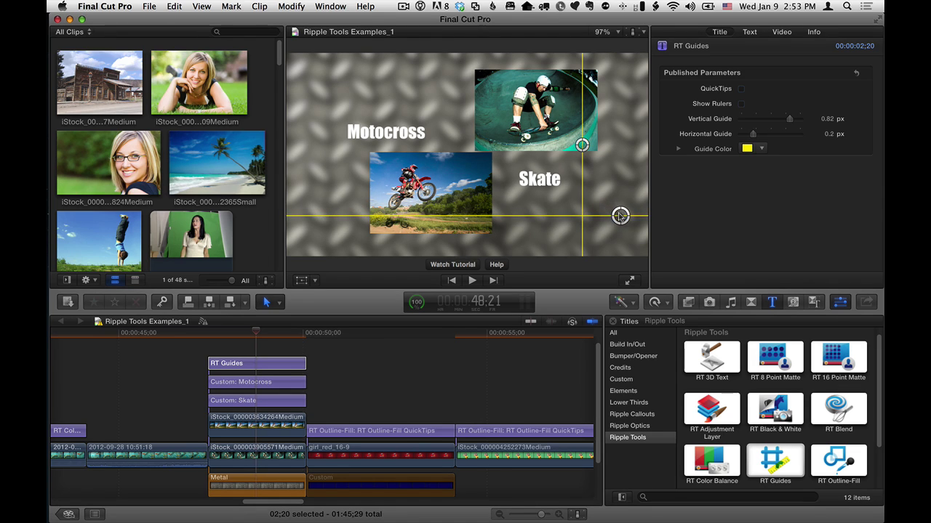
mouse_move(581, 143)
mouse_down()
mouse_move(596, 143)
mouse_move(585, 143)
mouse_up()
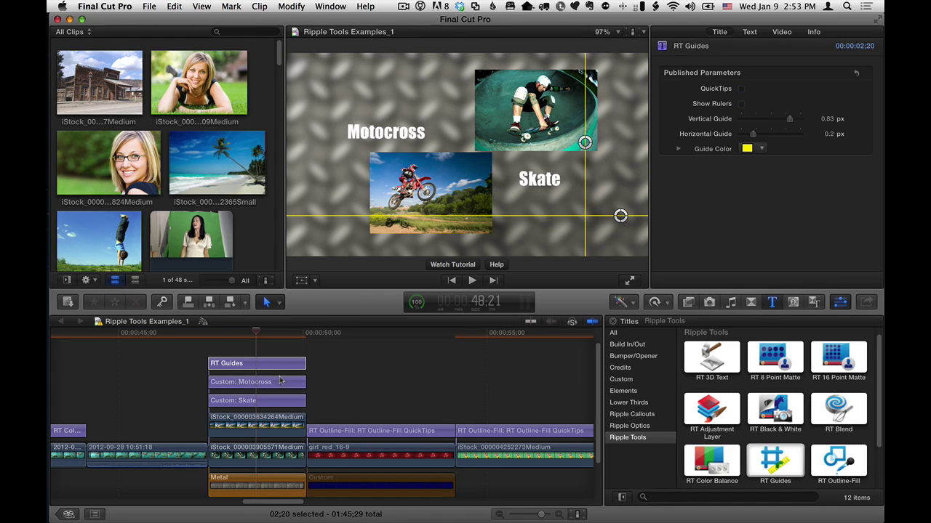
Step: Move the motocross photo to -365.2, -71.9 on the horizontal guide and the skate photo to 200.6, 173.4
click(249, 451)
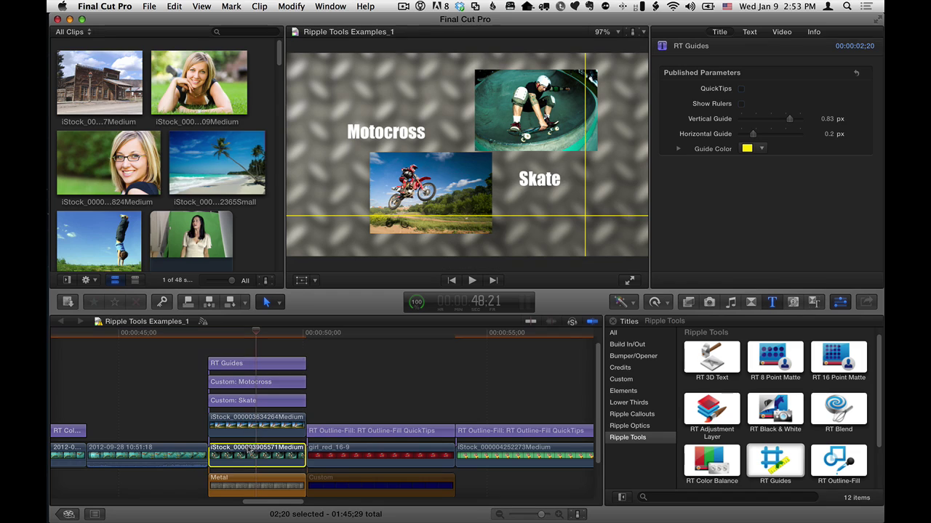
click(252, 425)
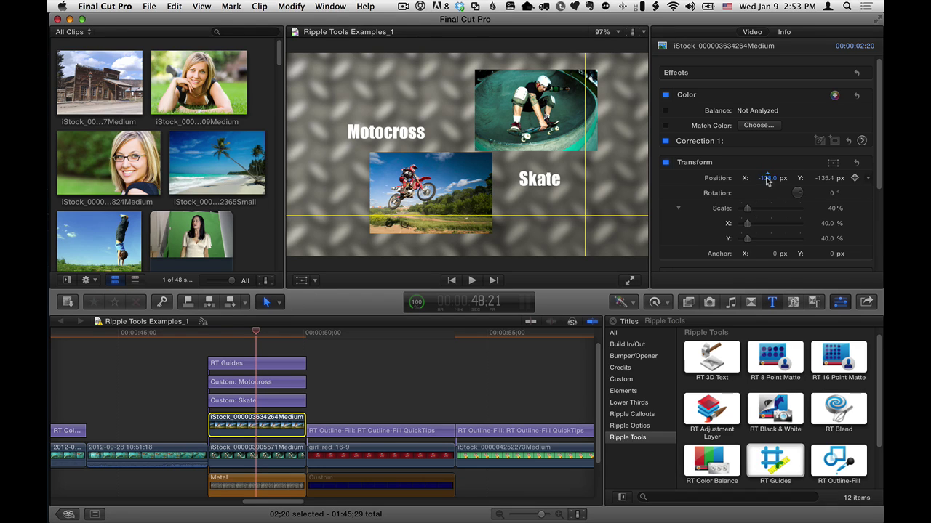
drag(767, 181, 744, 181)
click(302, 281)
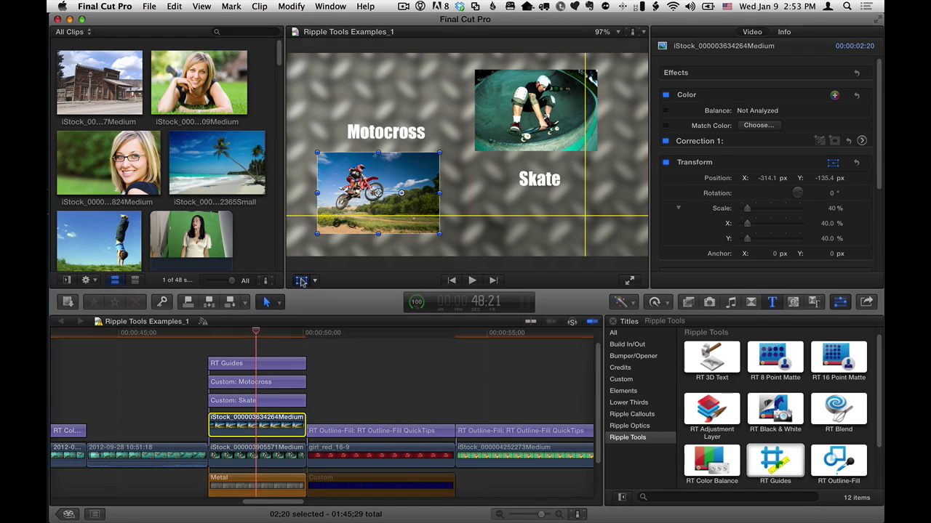
drag(368, 212, 357, 187)
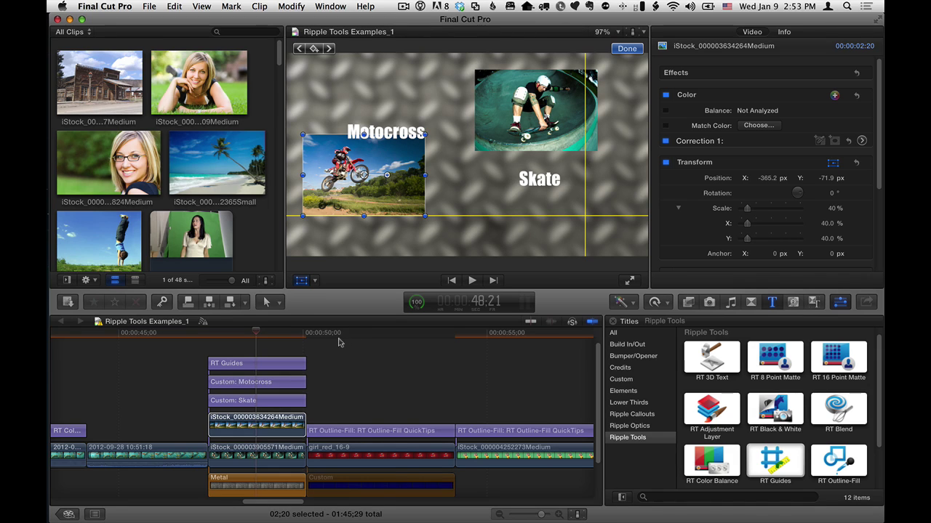
click(262, 449)
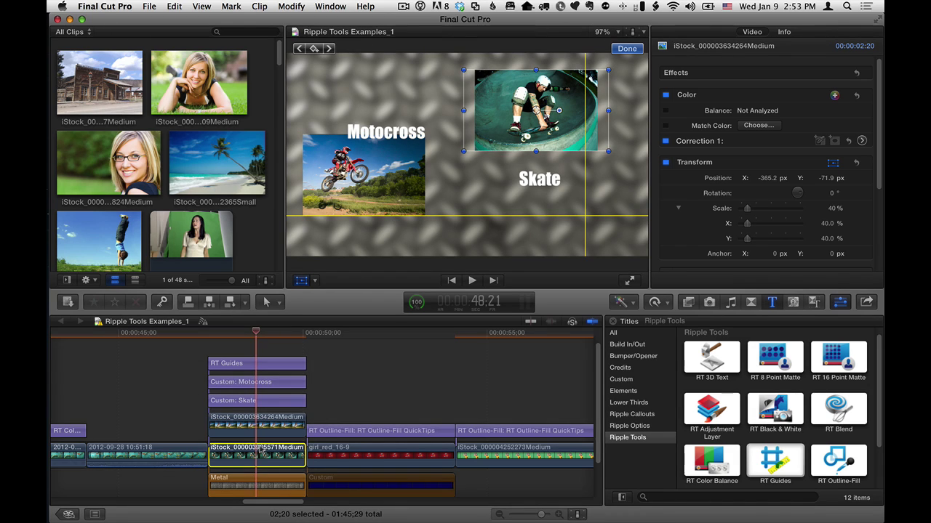
drag(561, 127, 551, 122)
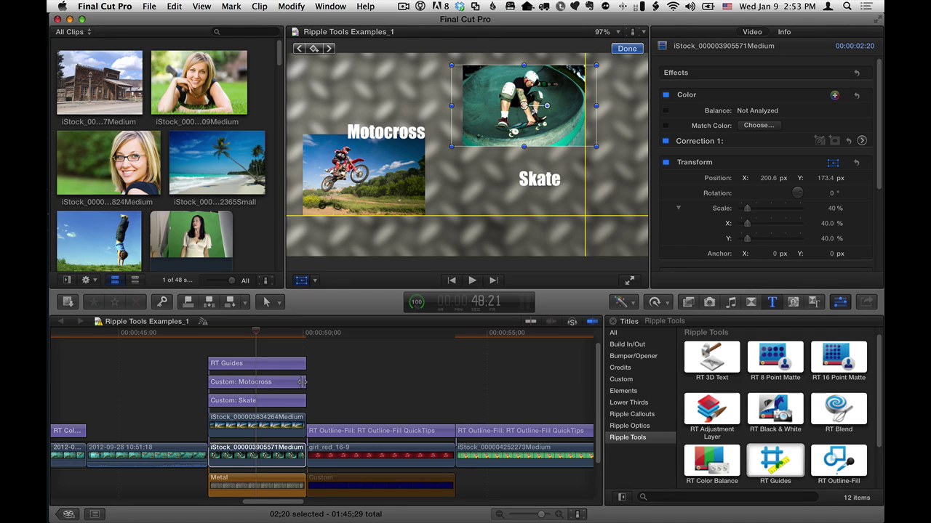
Step: Align the Skate title at the skate photo's lower-right corner and set the Motocross title to 288.0, -275.6
click(302, 281)
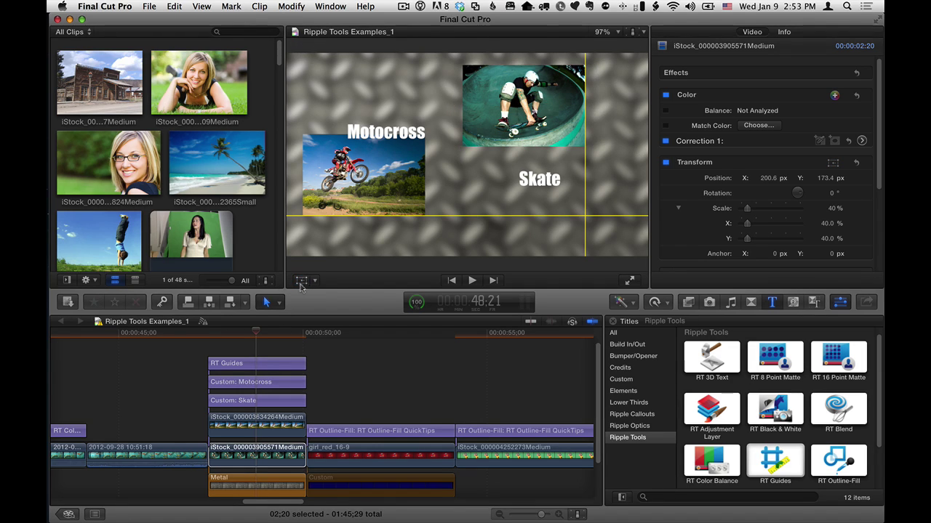
click(247, 401)
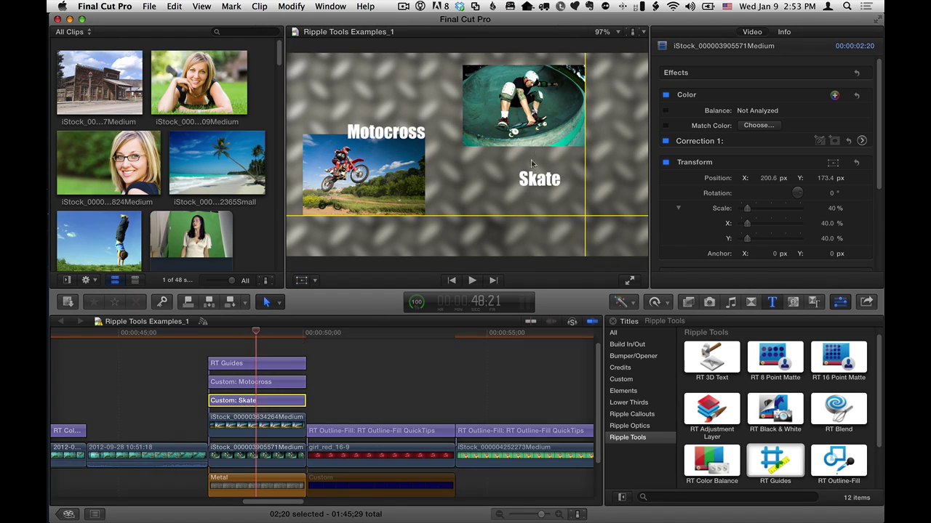
drag(551, 177, 560, 161)
click(750, 32)
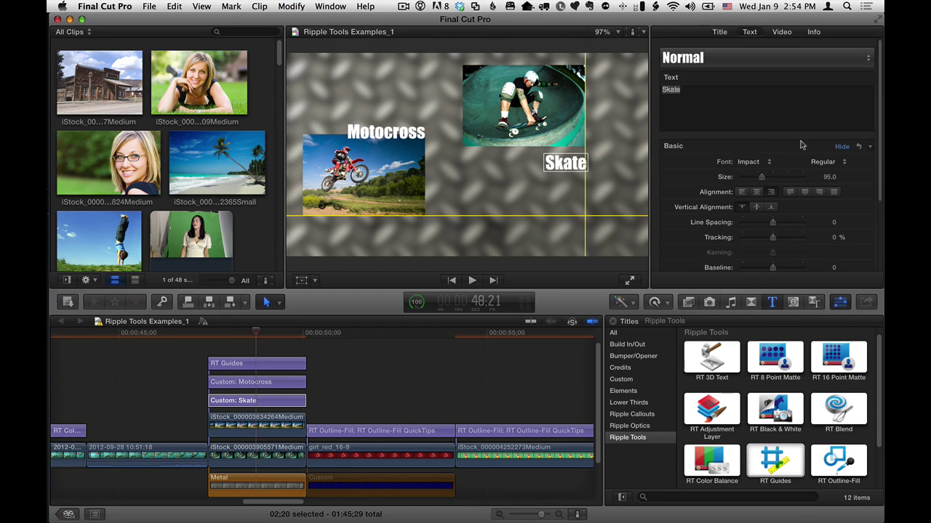
click(782, 32)
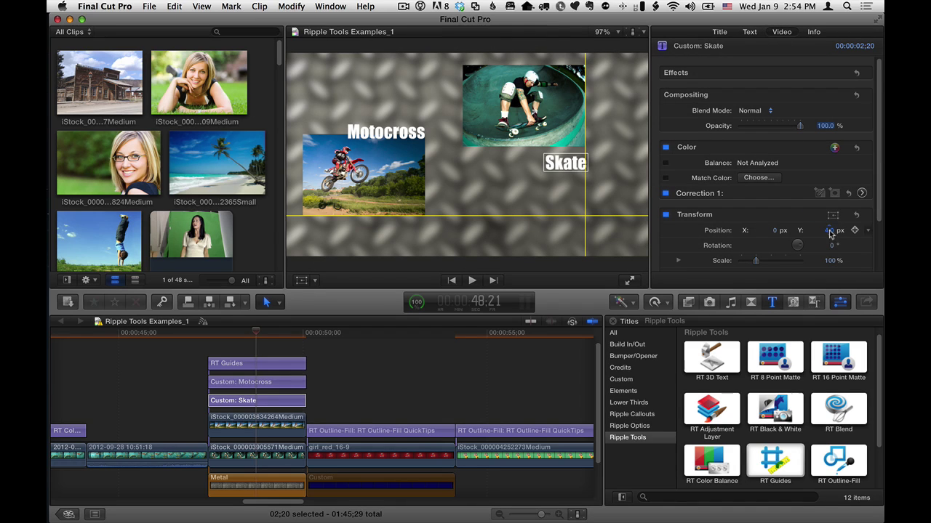
drag(830, 232, 829, 224)
drag(770, 229, 767, 229)
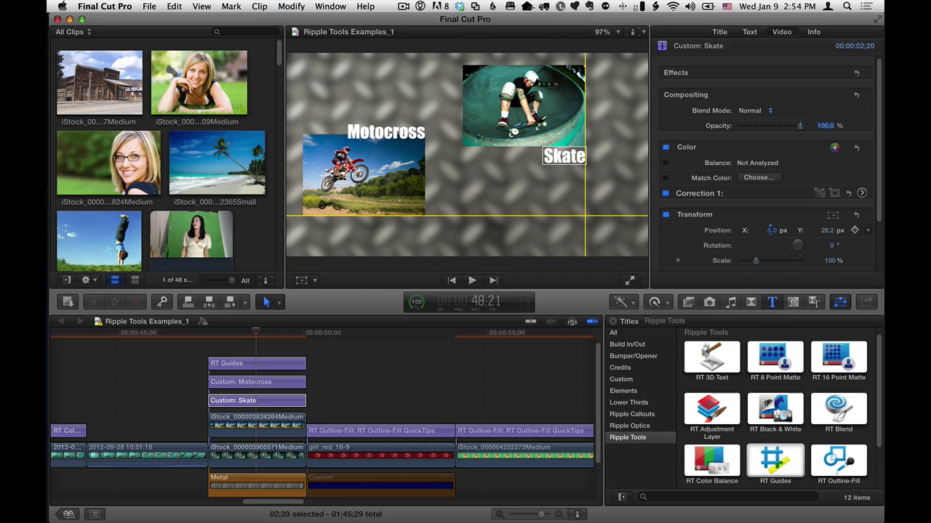
click(254, 382)
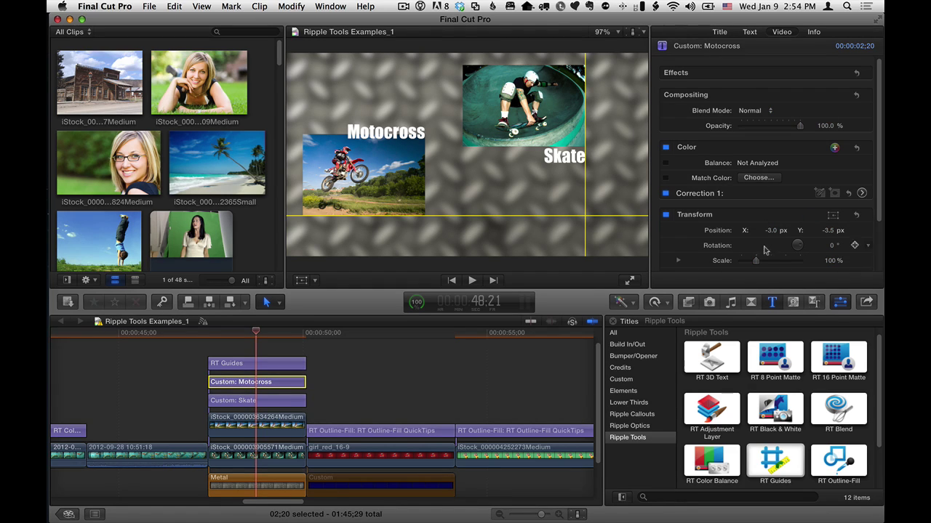
mouse_move(772, 231)
mouse_down()
mouse_move(825, 231)
mouse_move(778, 231)
mouse_up()
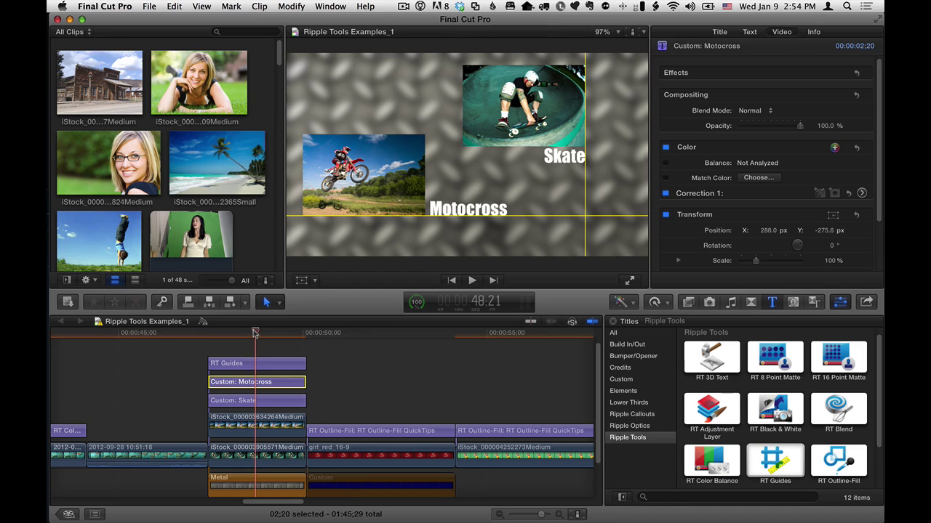
Step: Connect a second RT Guides title and reset its guides to the frame centre
click(254, 452)
click(777, 457)
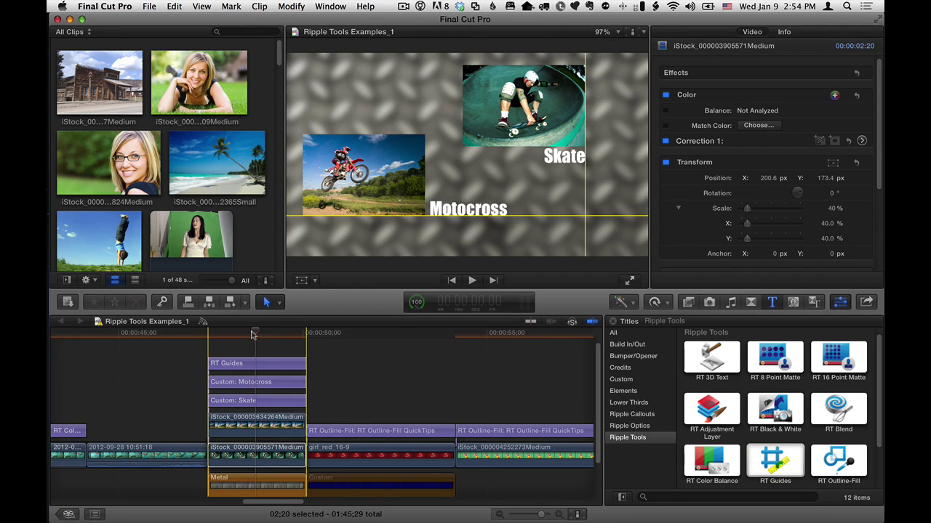
click(253, 333)
click(772, 460)
key(q)
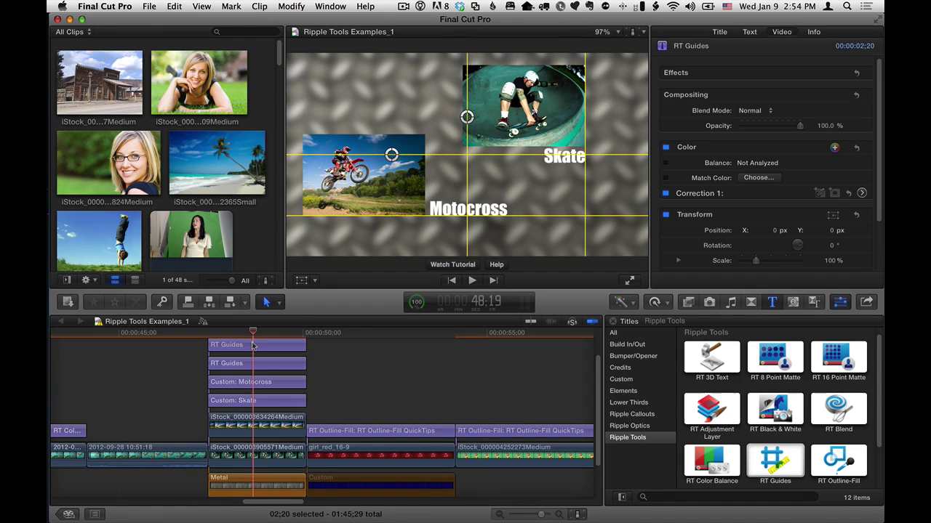
click(253, 346)
drag(467, 117, 303, 129)
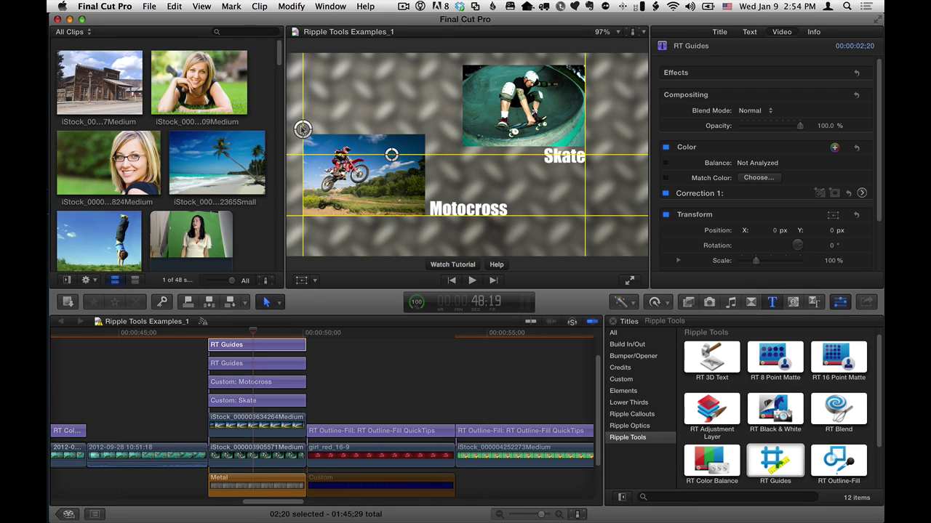
mouse_move(391, 154)
mouse_down()
mouse_move(395, 145)
mouse_move(397, 161)
mouse_up()
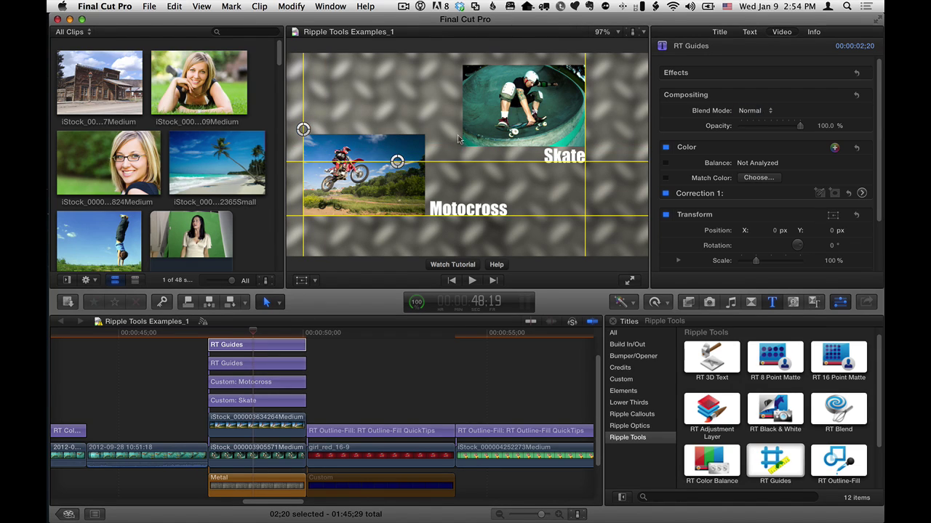
click(719, 32)
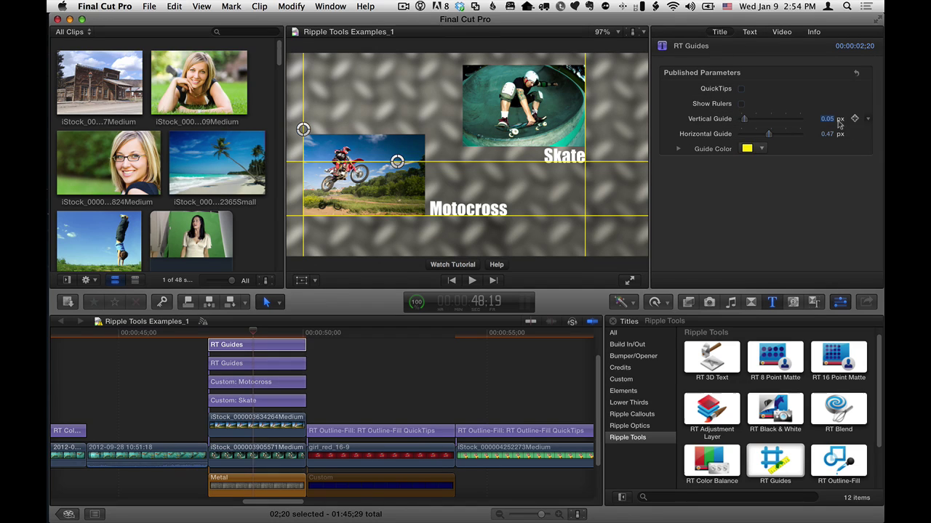
click(855, 73)
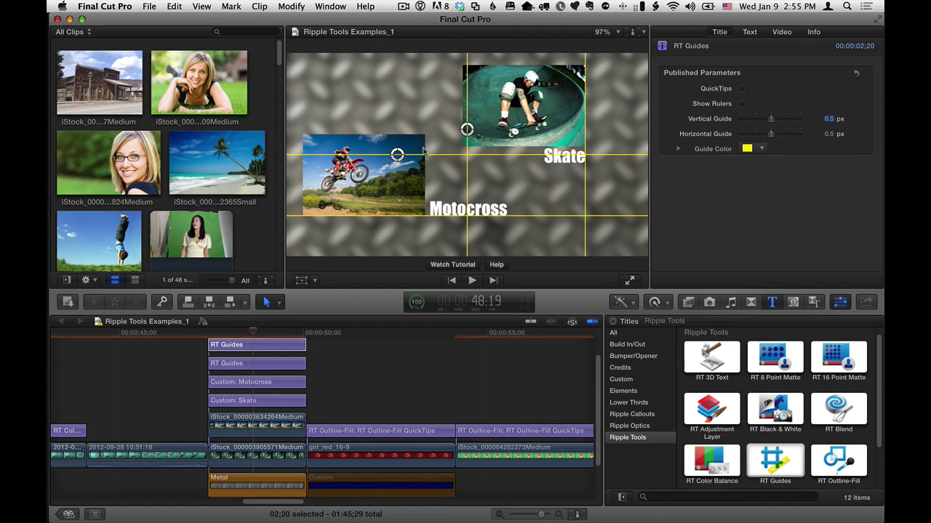
Step: Slide the skate photo right so its corner meets the centre guide crossing
click(255, 452)
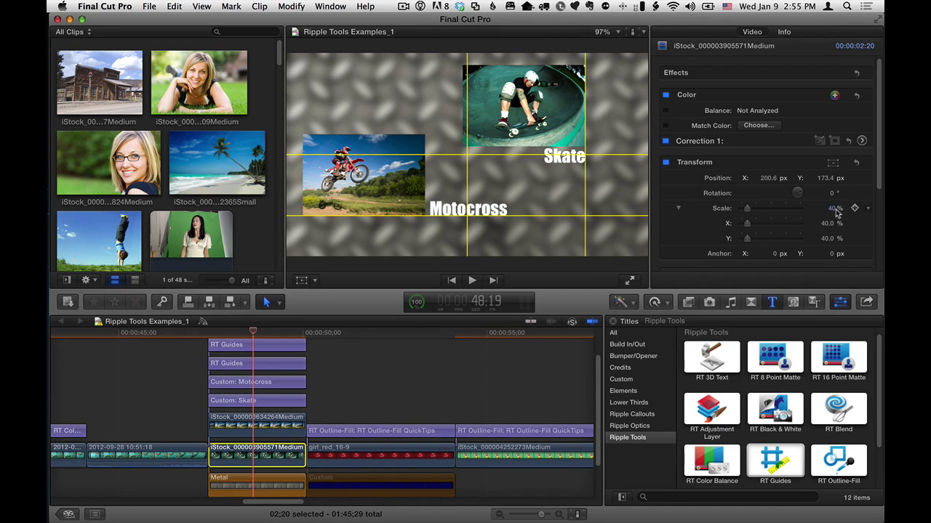
click(678, 209)
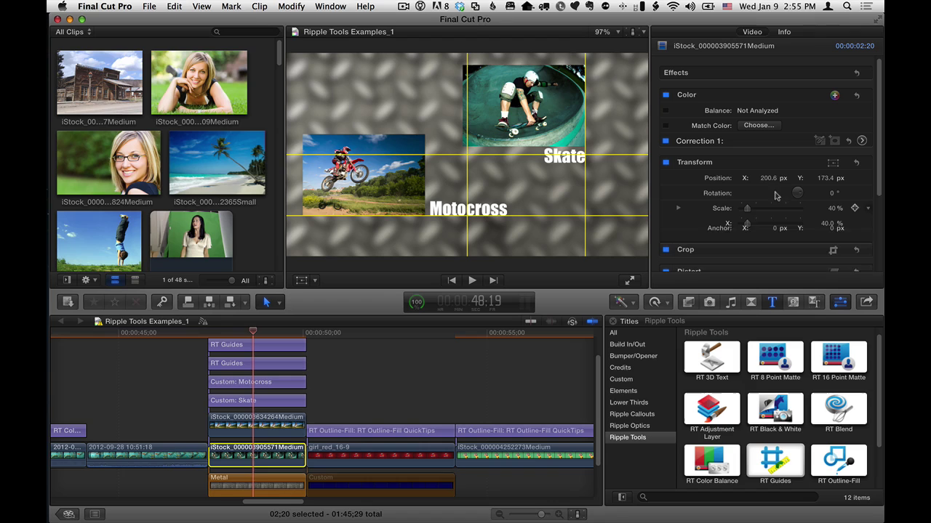
drag(768, 178, 804, 178)
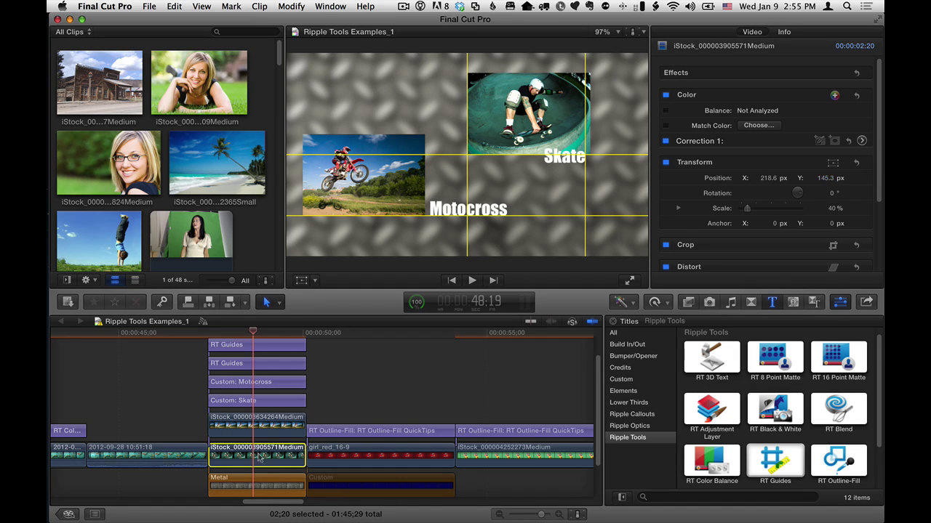
Step: Move the motocross photo to -216.2, -147.0 and lower the horizontal guide to 0.09
click(260, 429)
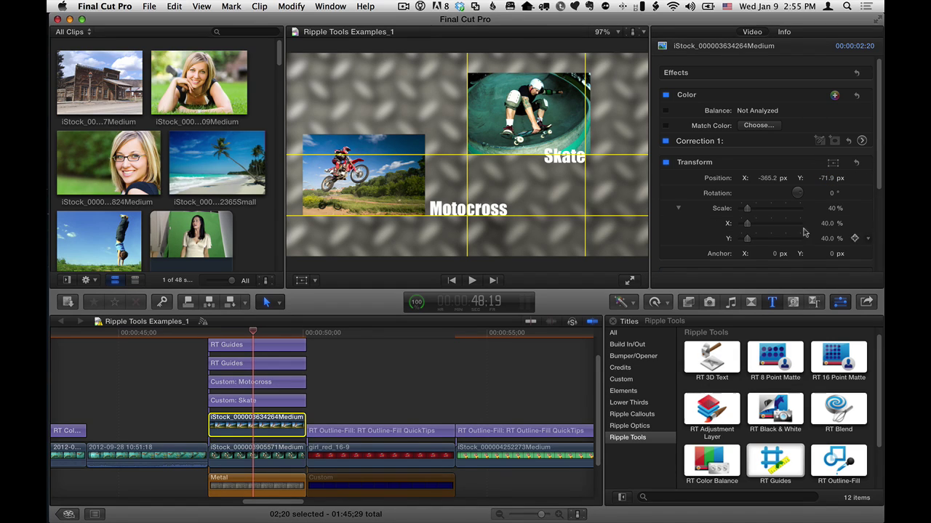
click(678, 209)
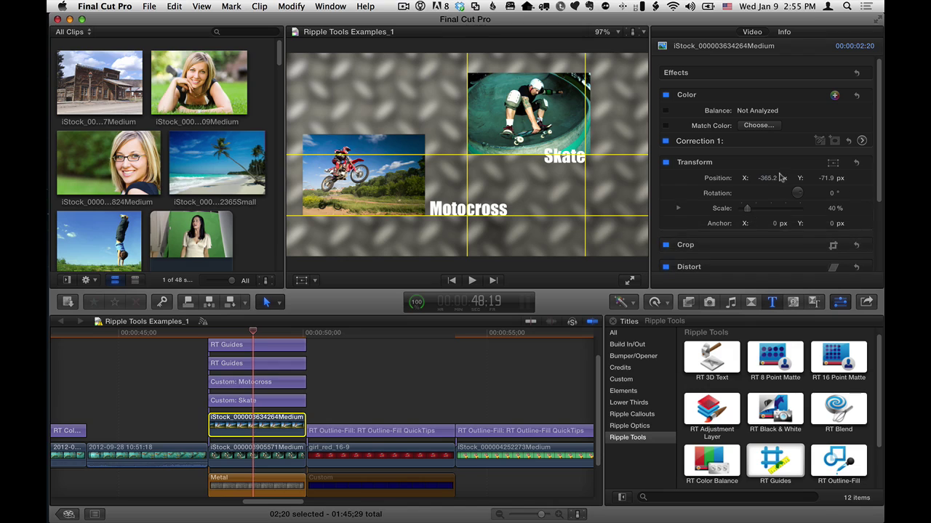
mouse_move(767, 179)
mouse_down()
mouse_move(836, 178)
mouse_move(750, 178)
mouse_up()
drag(834, 181, 810, 181)
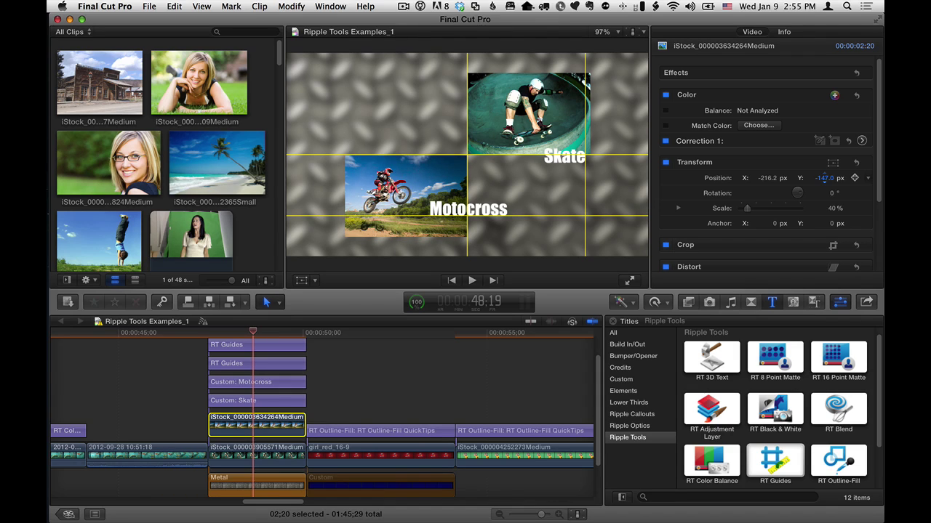
click(247, 363)
drag(619, 216, 618, 238)
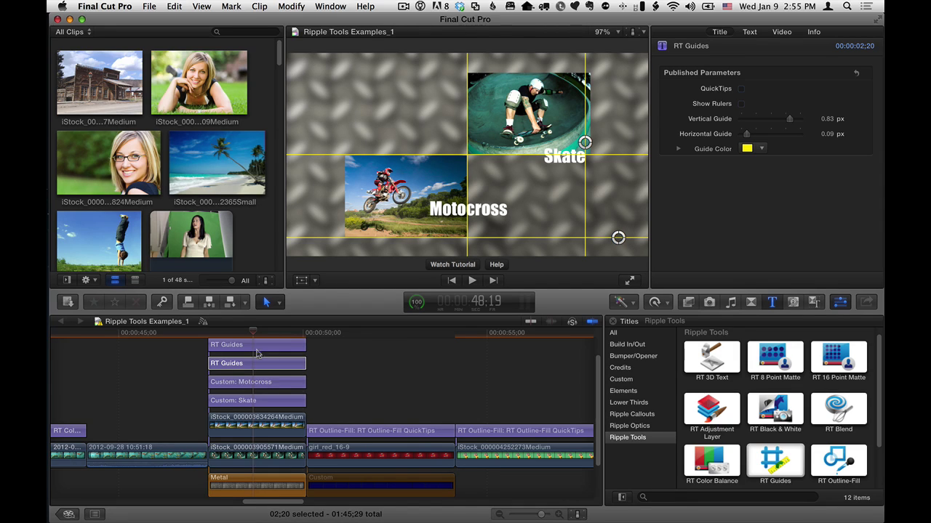
Step: Set the Motocross title to 289.0, -281.1 on the lower guide
click(249, 382)
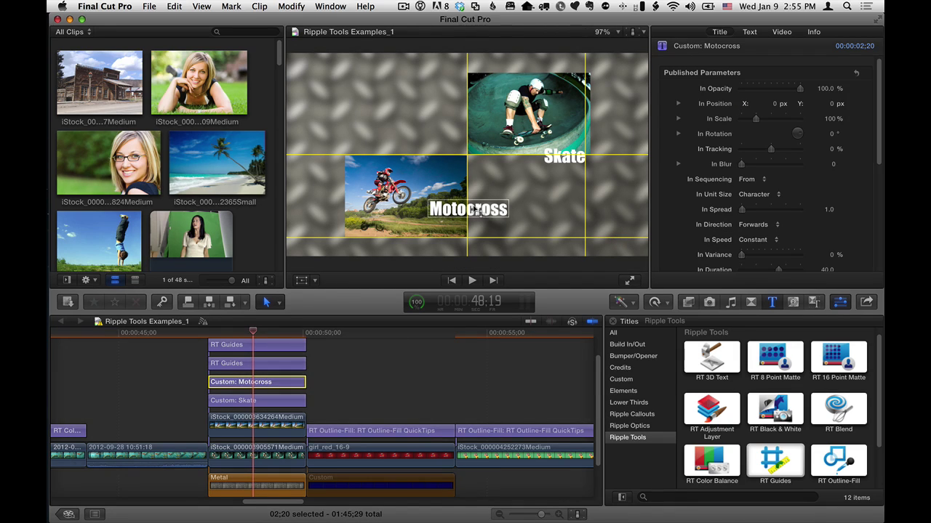
drag(503, 226, 513, 229)
double_click(513, 229)
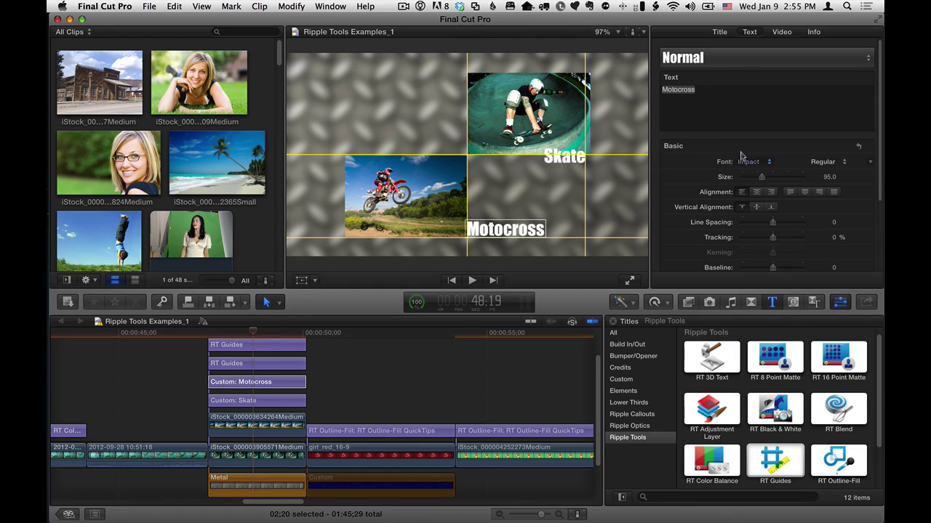
click(781, 32)
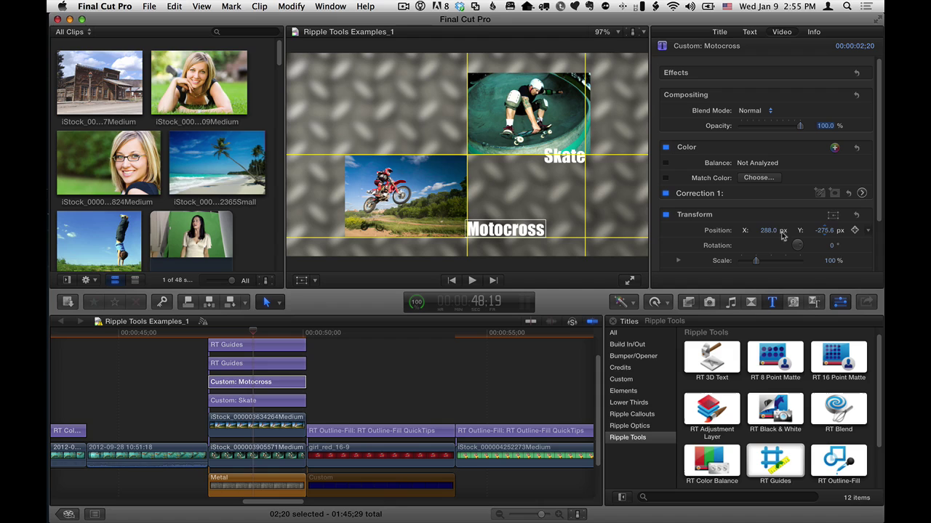
drag(772, 231, 763, 230)
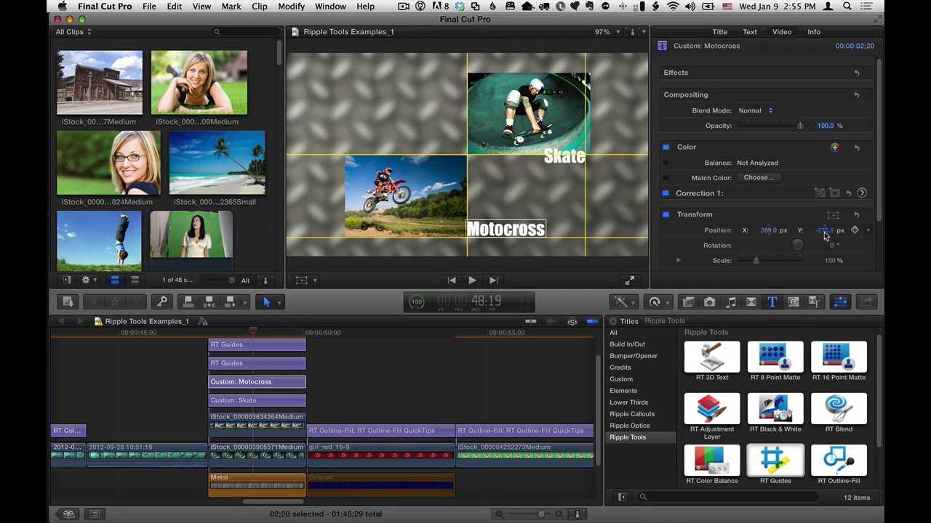
drag(824, 231, 822, 234)
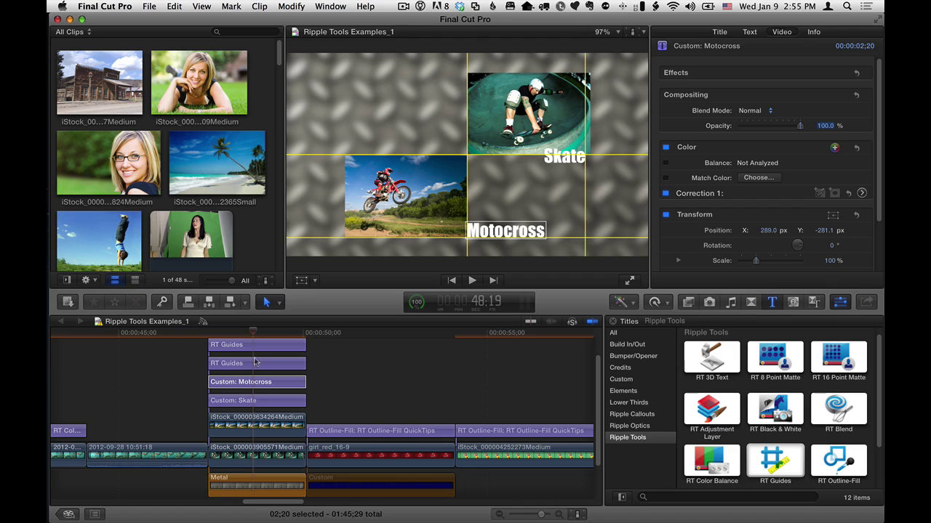
Step: Nudge the Skate title down to -4.1, 7.1, just below the horizontal guide
click(260, 406)
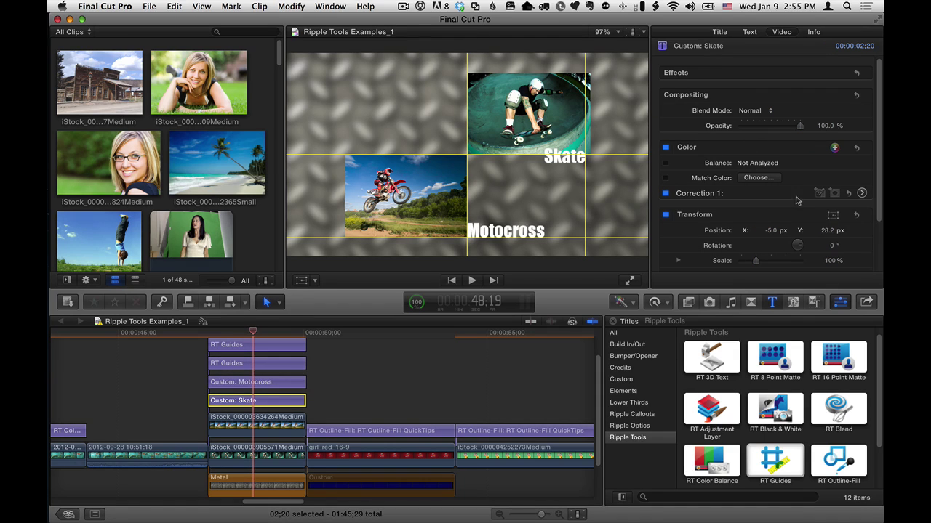
drag(771, 231, 767, 231)
drag(827, 231, 824, 233)
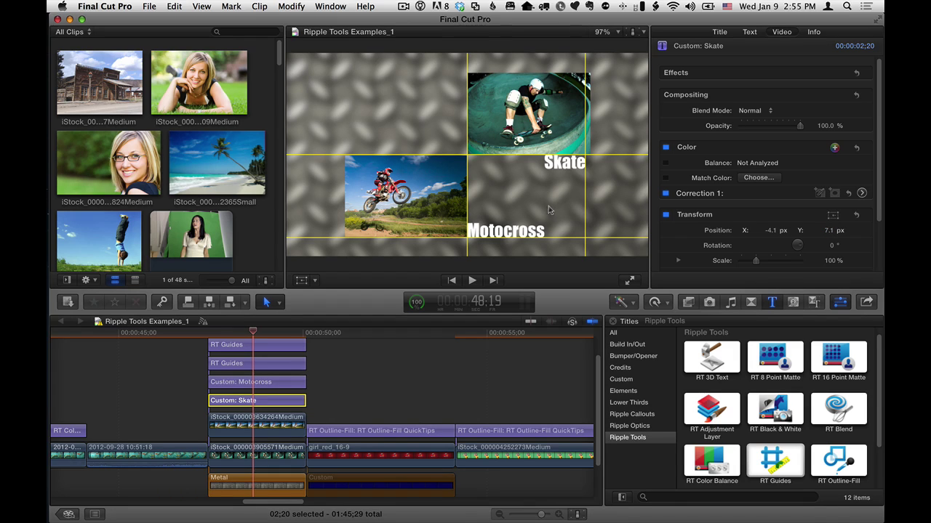
Step: Turn on rulers for the RT Guides and shift both vertical guides left, to Vertical Guide 0.71
click(719, 32)
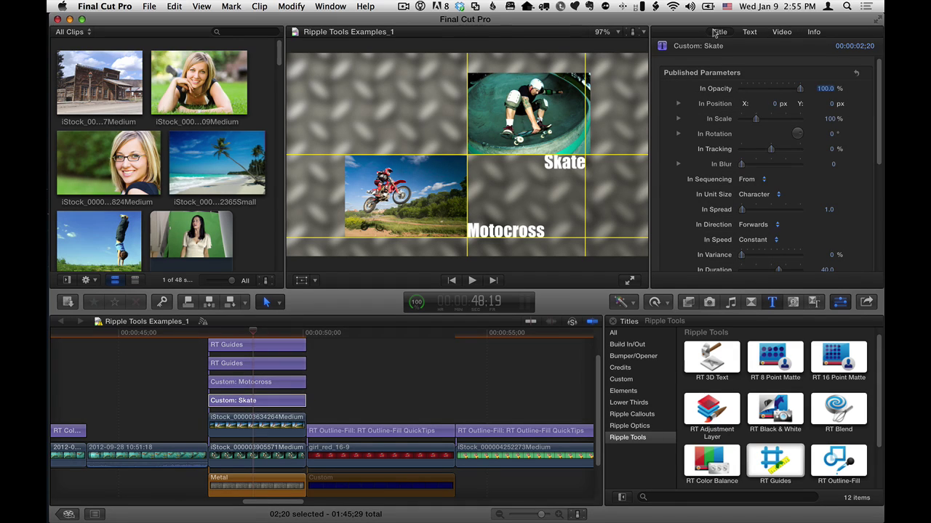
click(251, 346)
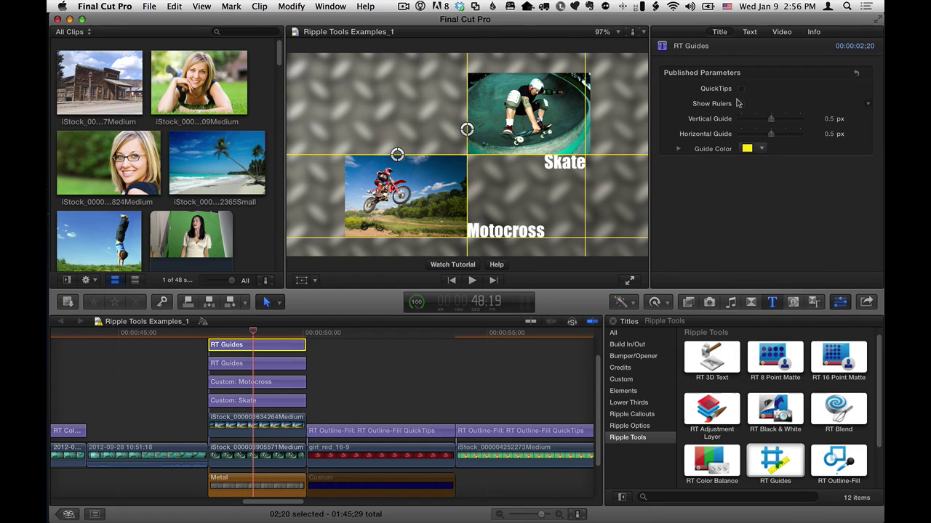
click(740, 105)
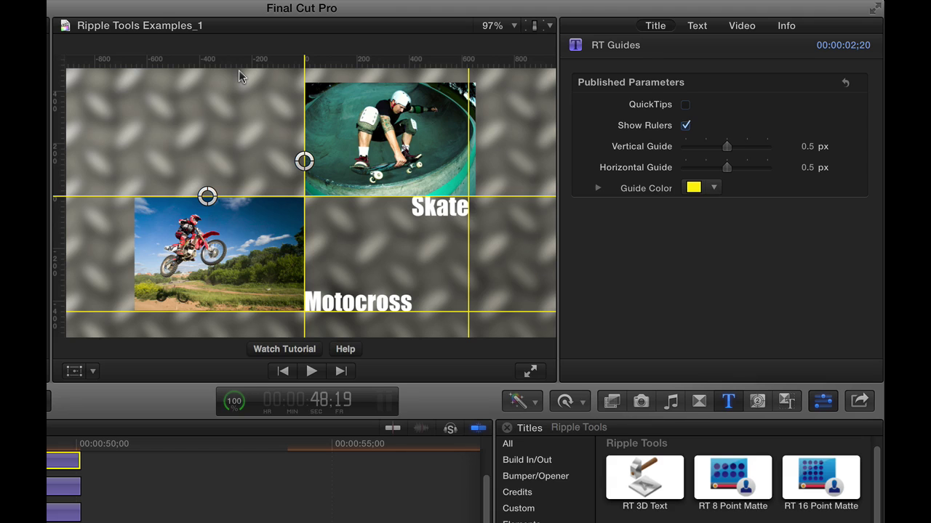
drag(304, 160, 199, 149)
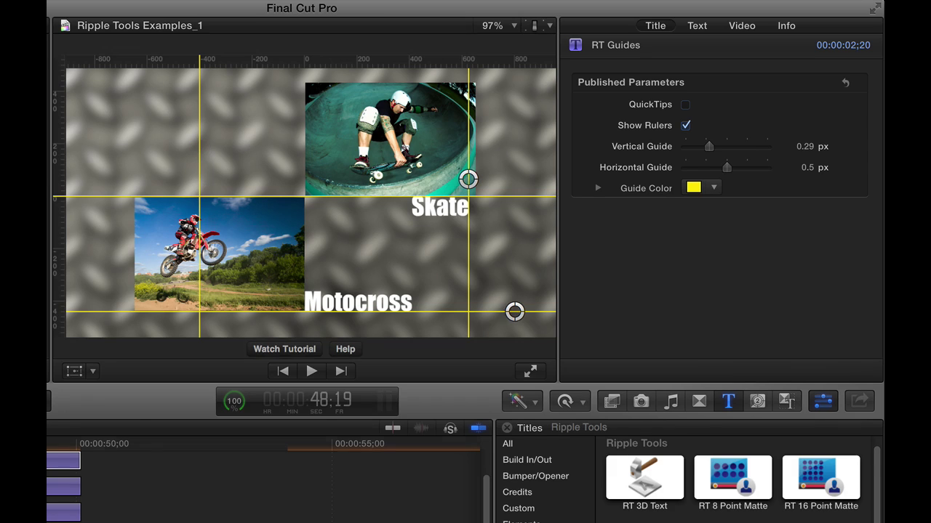
drag(468, 178, 407, 182)
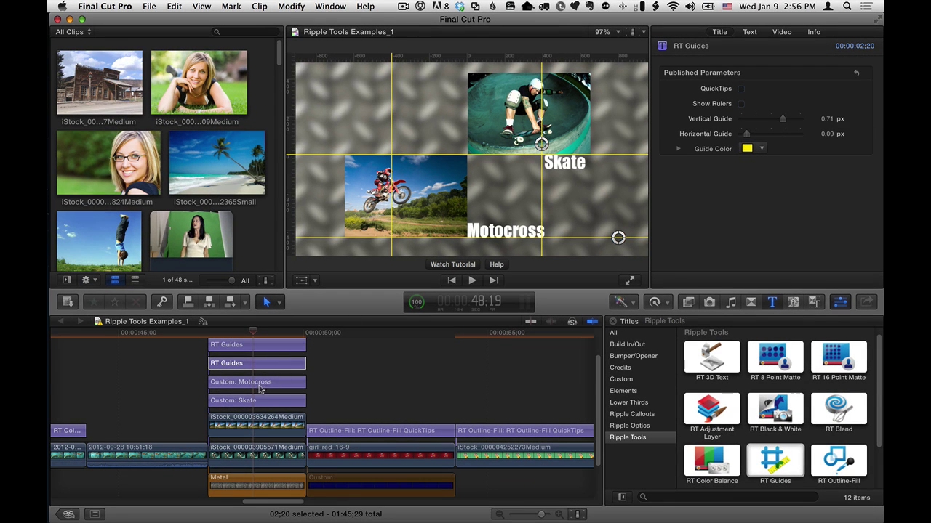
Step: Slide the motocross photo onto the left vertical guide and the skate photo left to the right guide
click(258, 426)
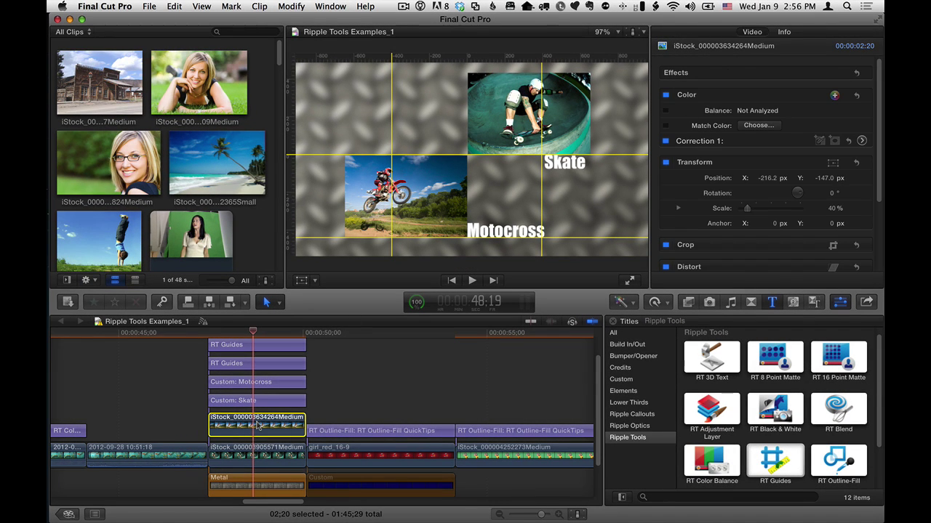
drag(768, 178, 828, 179)
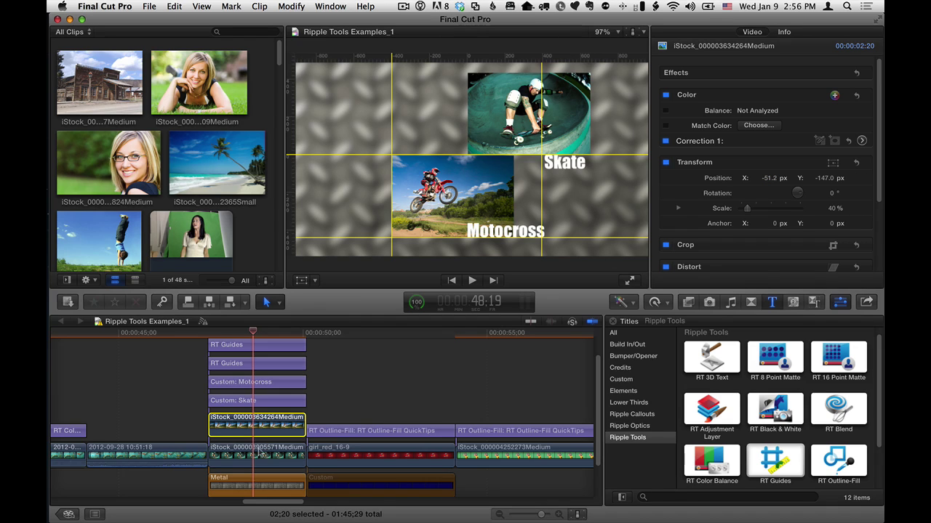
click(262, 449)
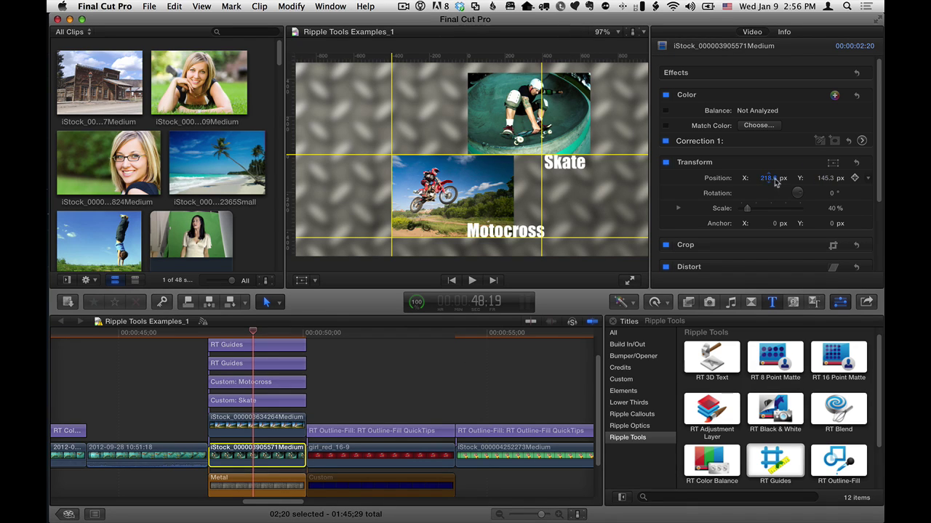
drag(775, 182, 704, 182)
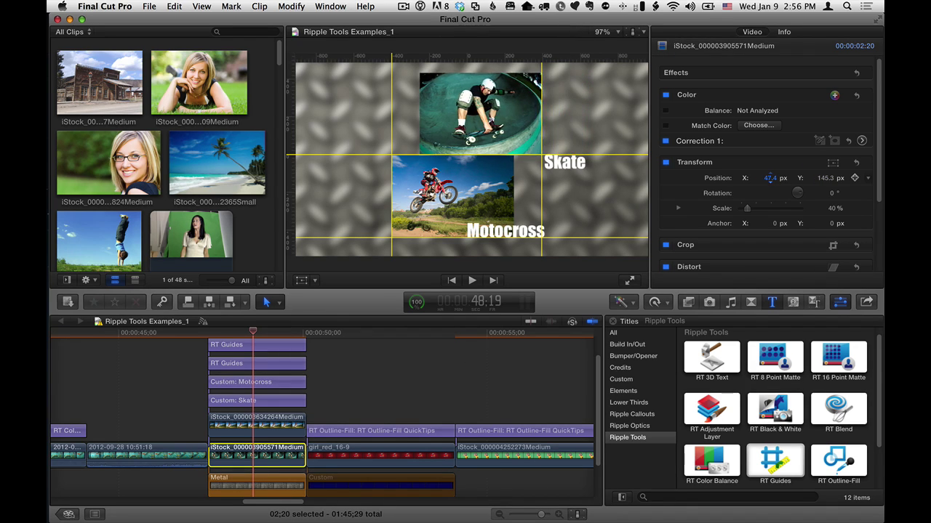
Step: Align the Skate title with the guides and move the Motocross title left to -254.0, -281.1
click(256, 400)
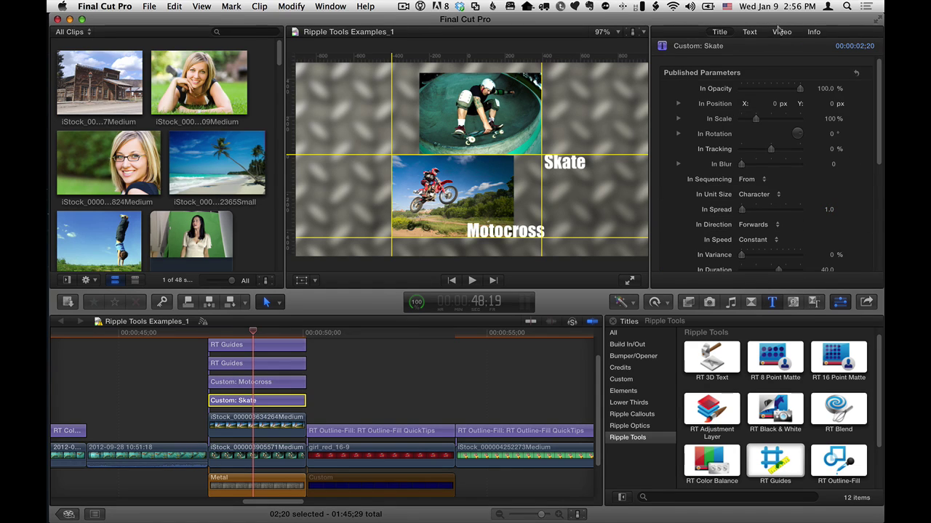
click(781, 31)
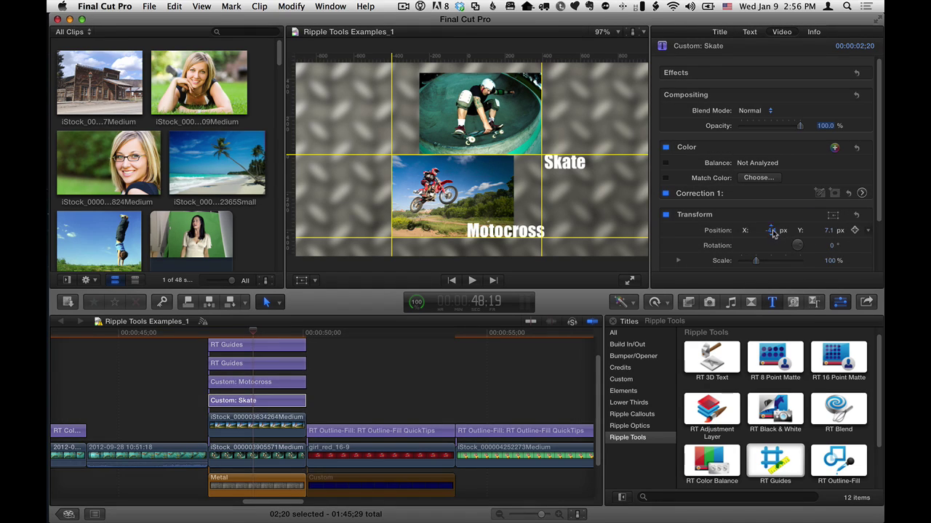
drag(770, 230, 828, 230)
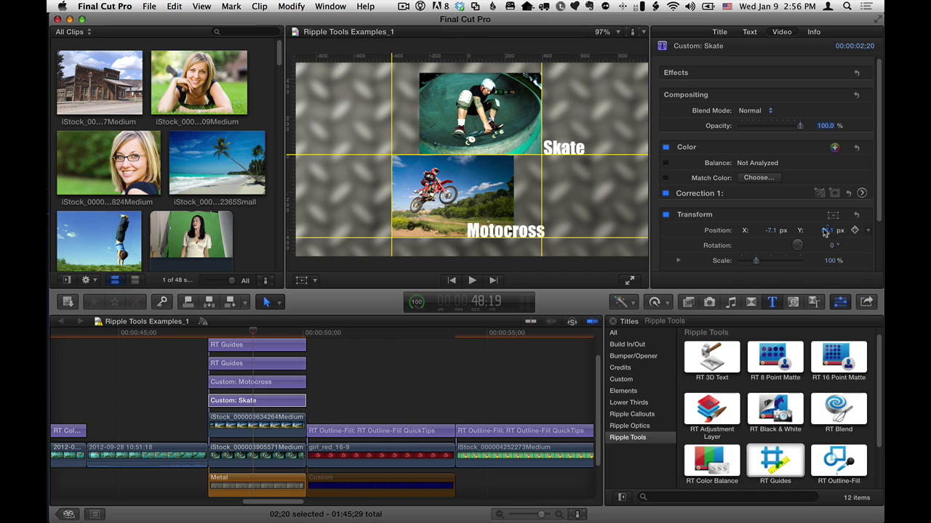
click(263, 383)
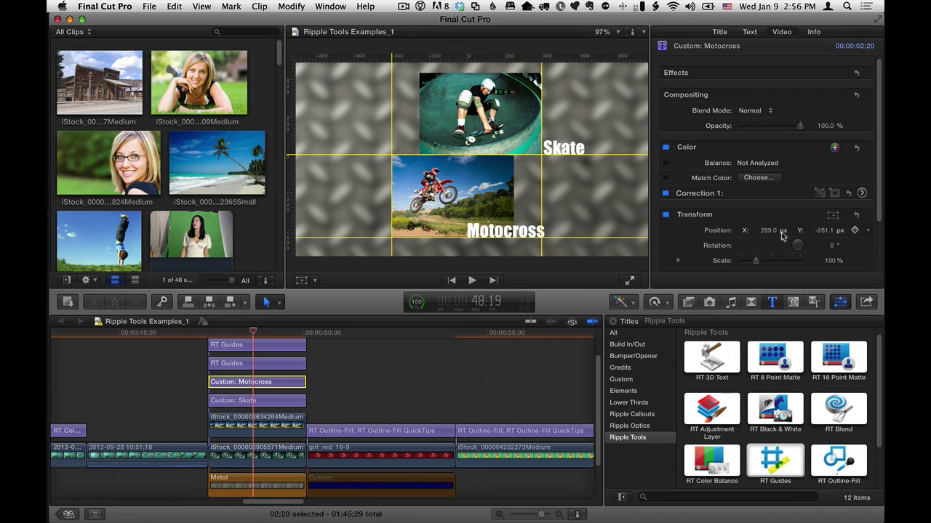
mouse_move(765, 232)
mouse_down()
mouse_move(749, 233)
mouse_move(767, 230)
mouse_up()
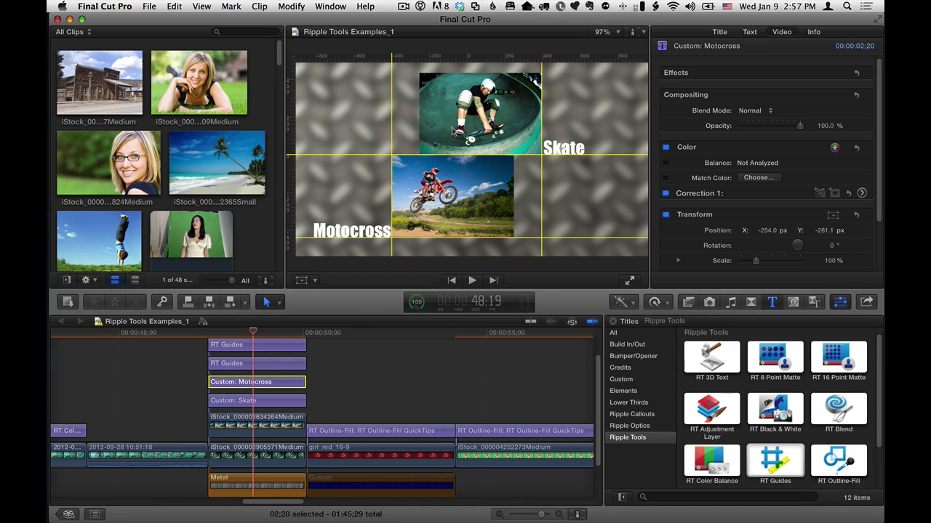
Step: Set the centre RT Guides clip's Guide Color from yellow to green in the Title inspector
click(254, 346)
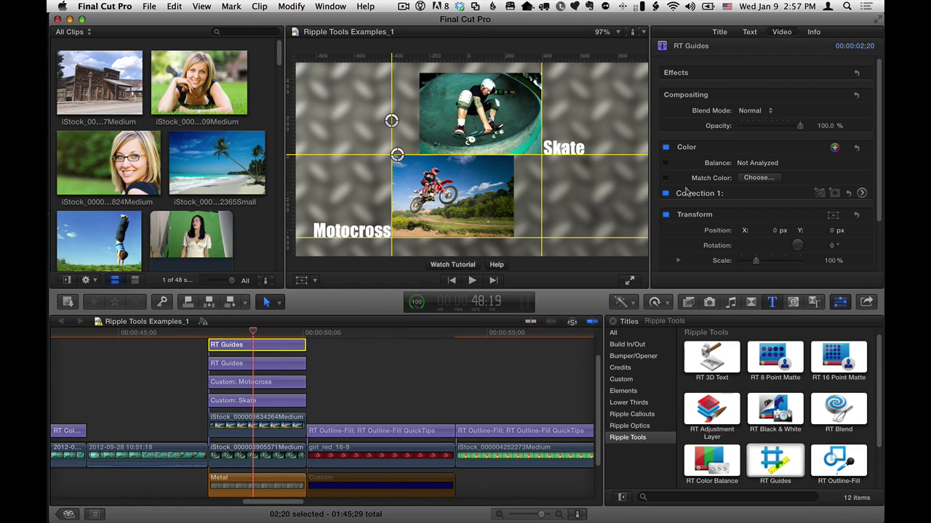
click(719, 32)
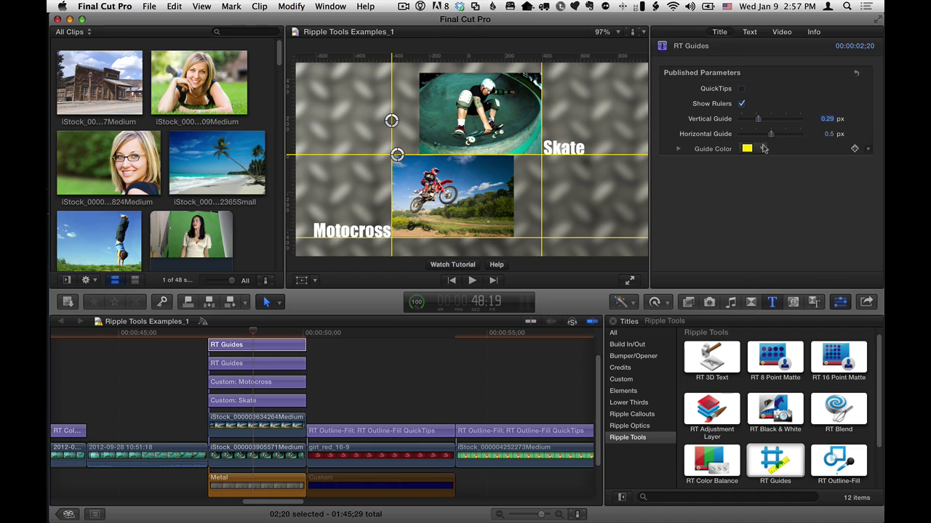
click(761, 149)
click(785, 187)
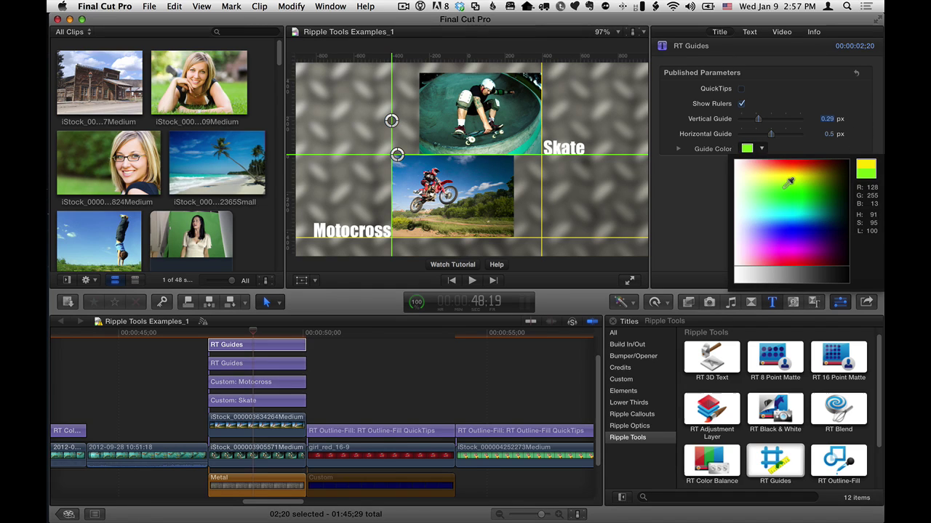
click(356, 143)
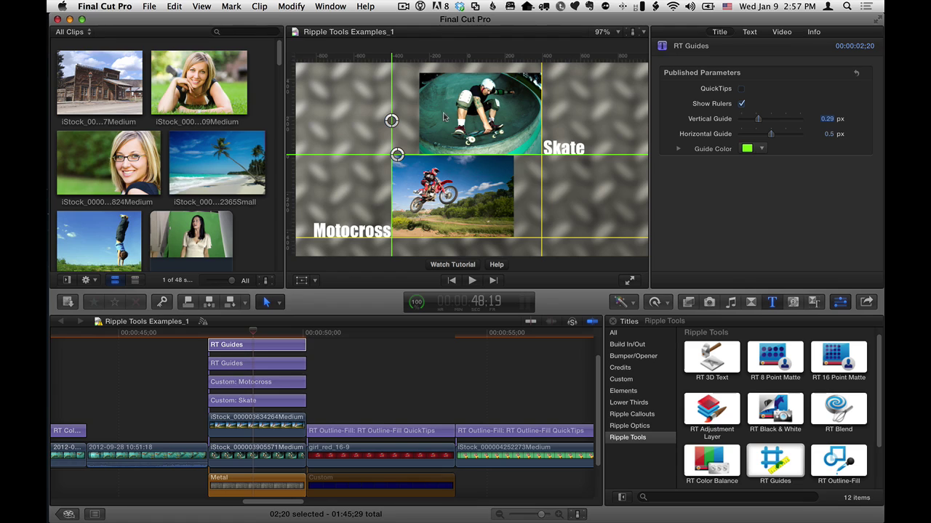
drag(309, 342, 274, 366)
key(v)
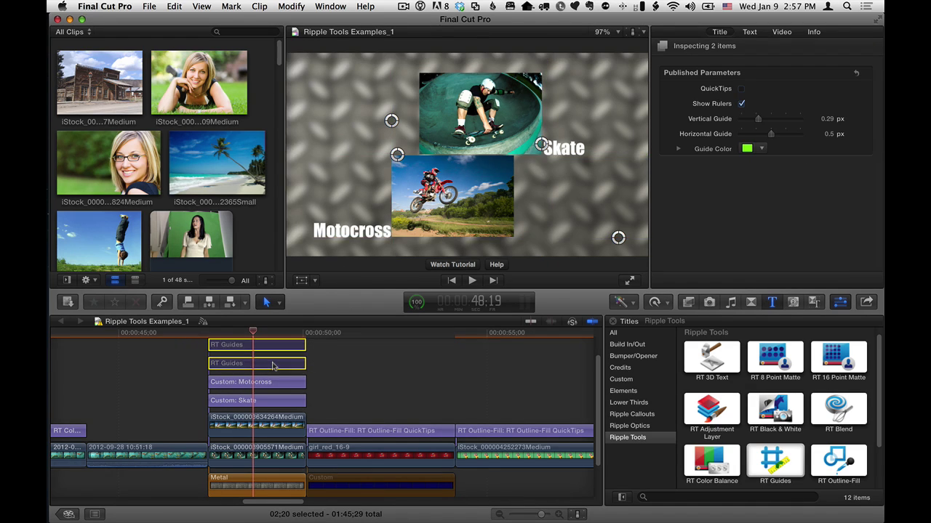
click(316, 344)
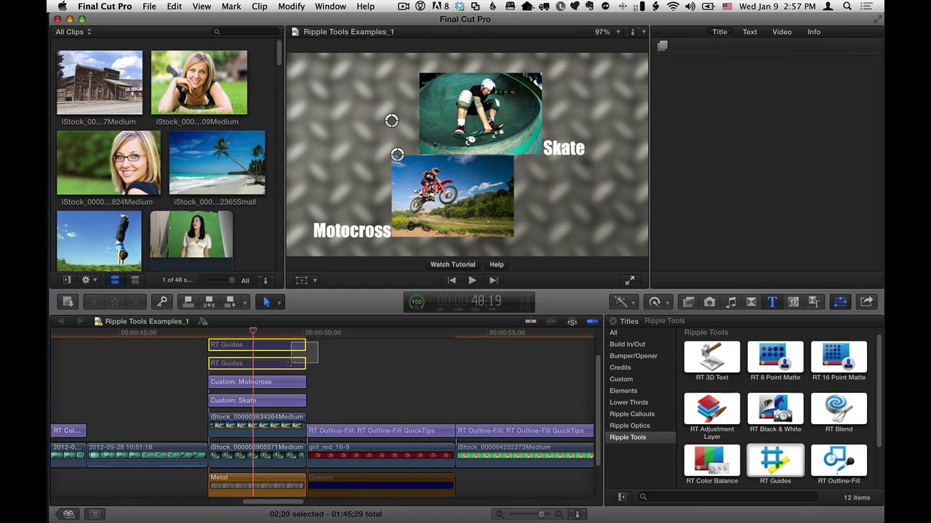
drag(319, 341, 287, 370)
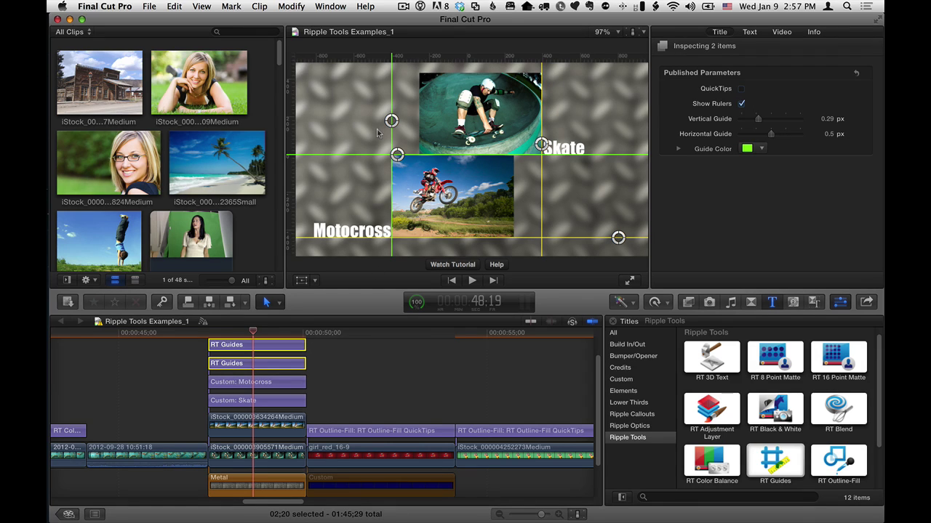